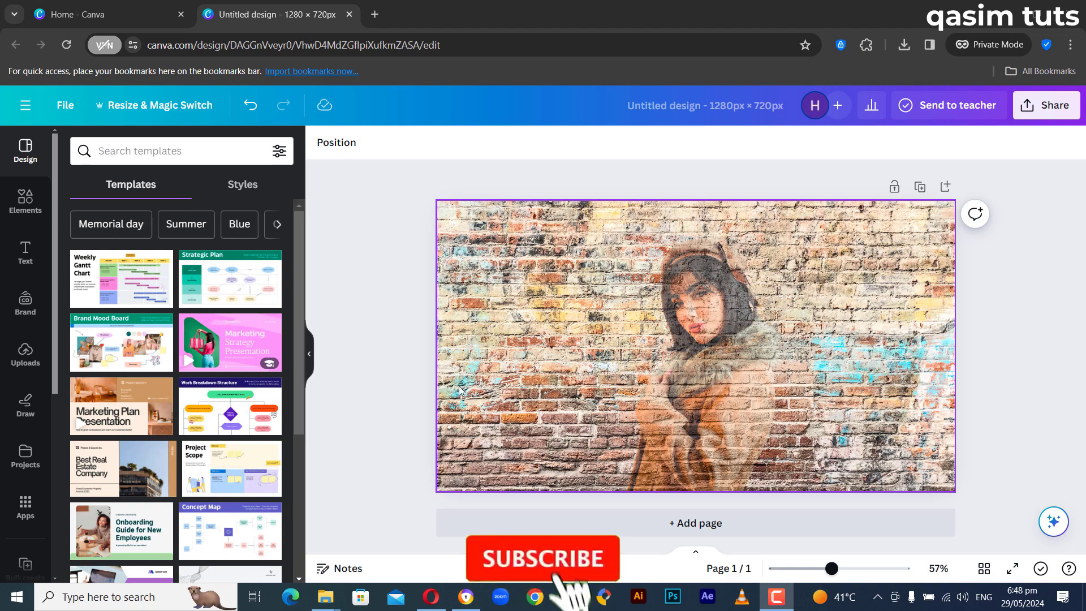
Add a second page and place the multicoloured brick wall photo with turquoise patches on it from a photo search for "wall".
click(385, 371)
click(509, 532)
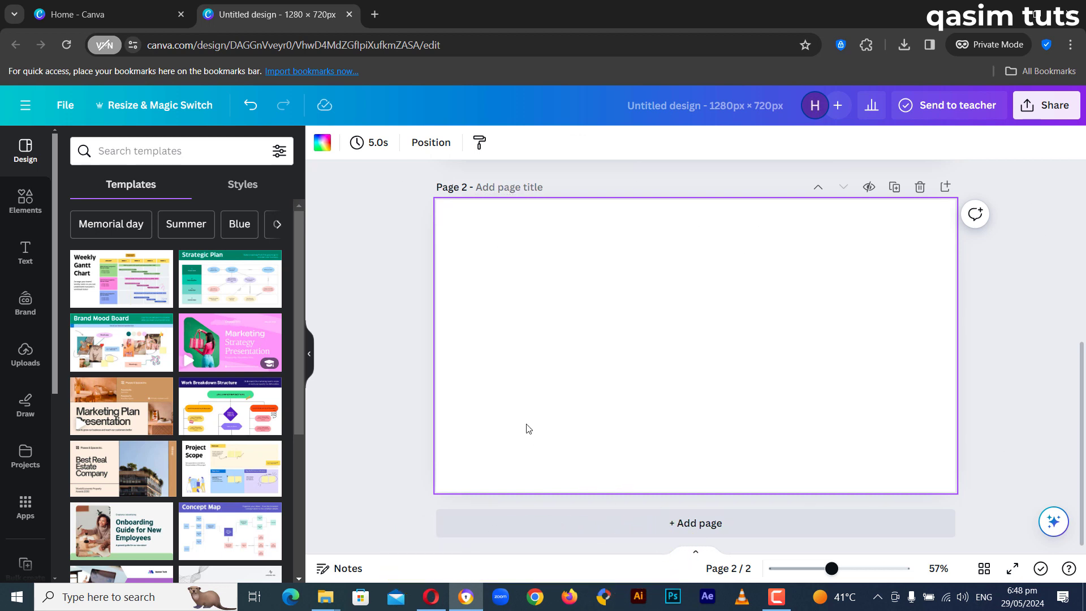
click(25, 199)
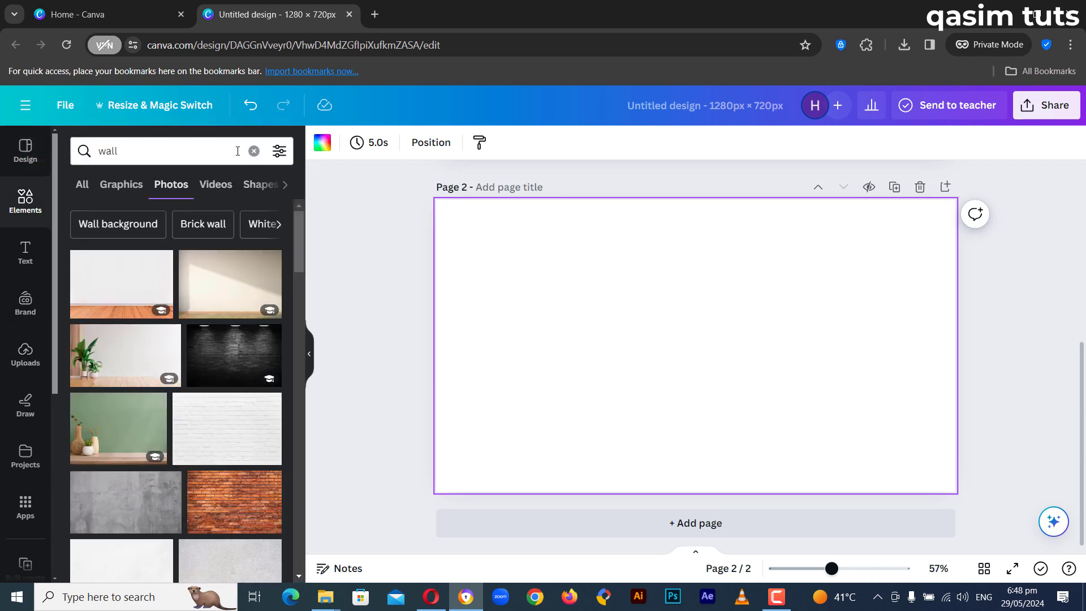
click(133, 151)
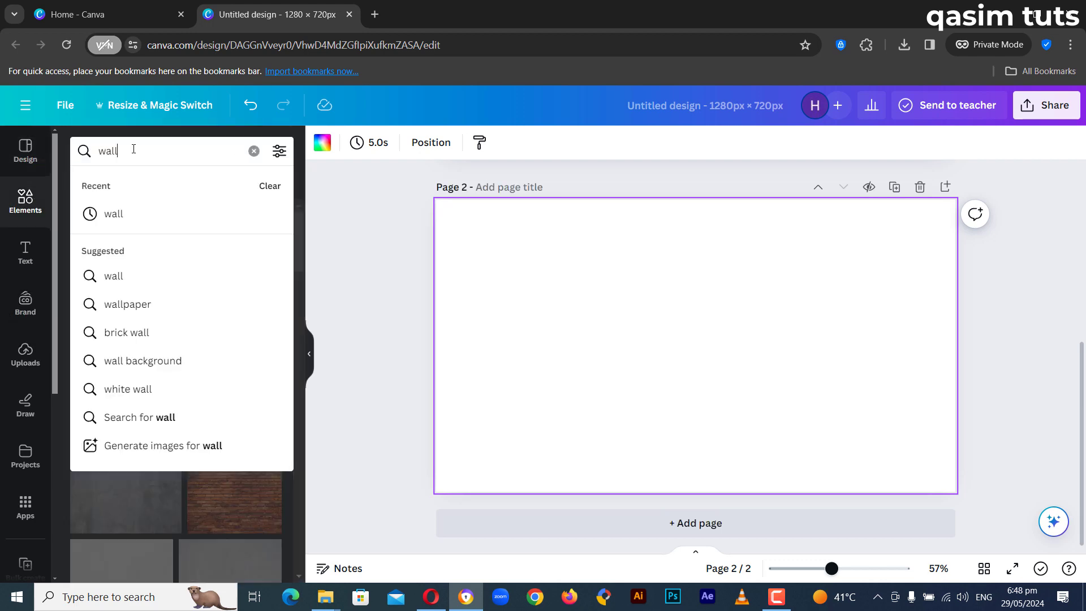
key(Return)
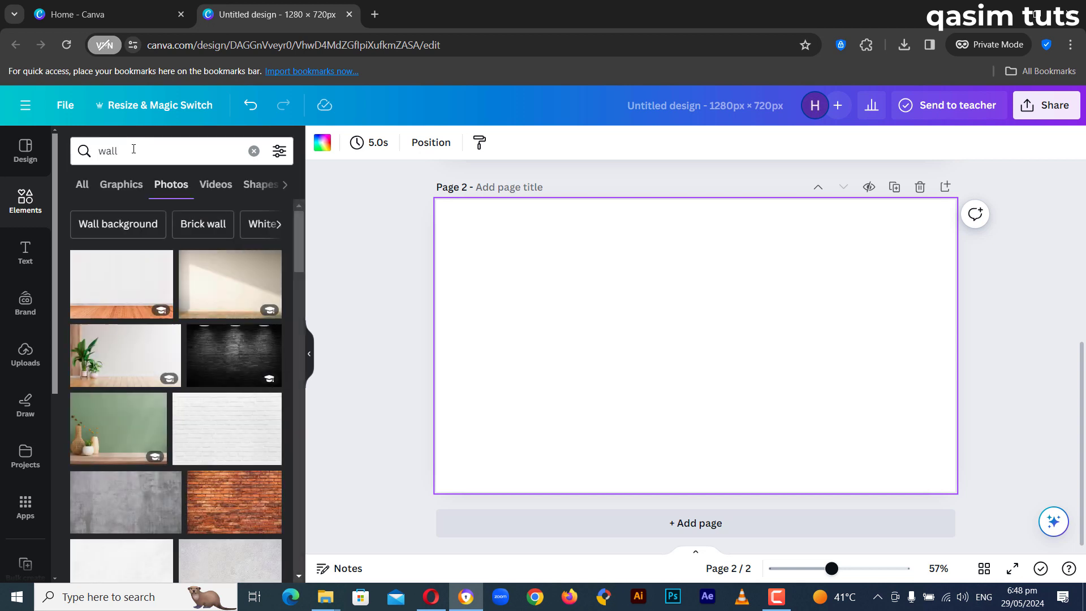
scroll(164, 328, down, 10)
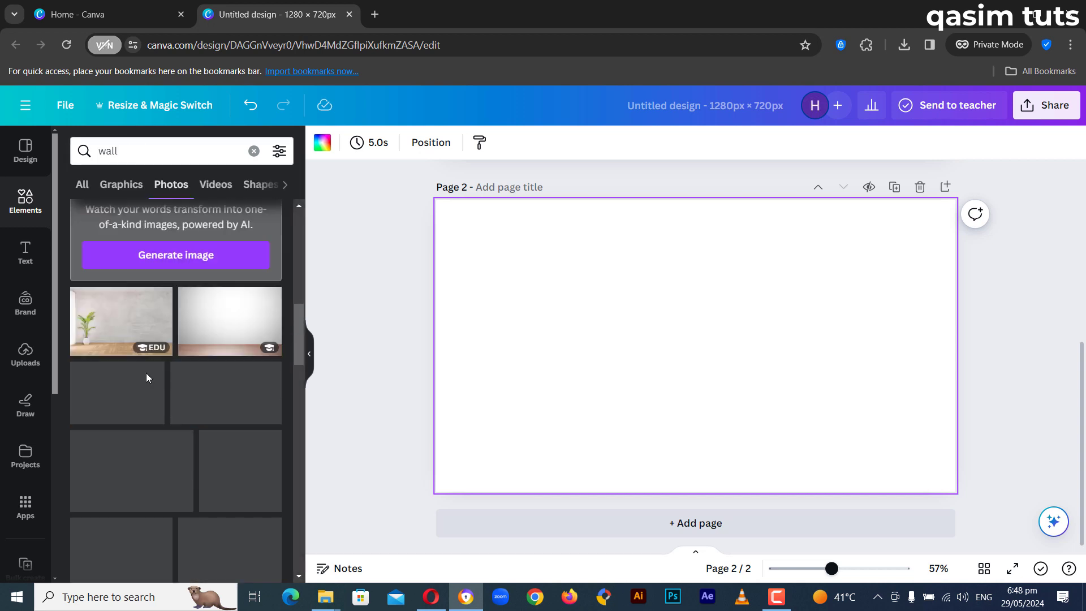
scroll(169, 317, down, 5)
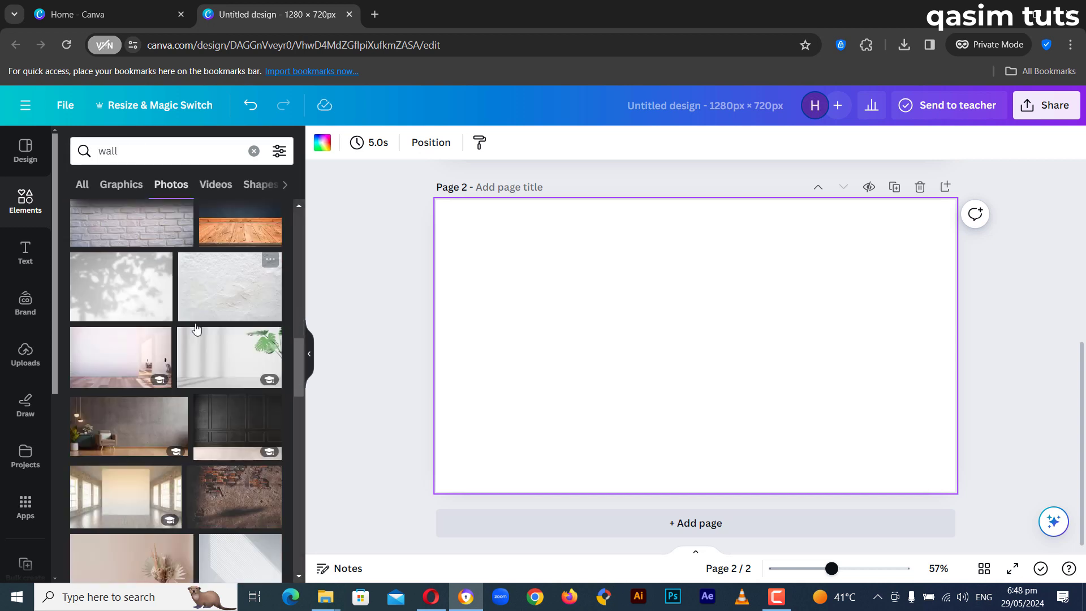
scroll(196, 328, down, 2)
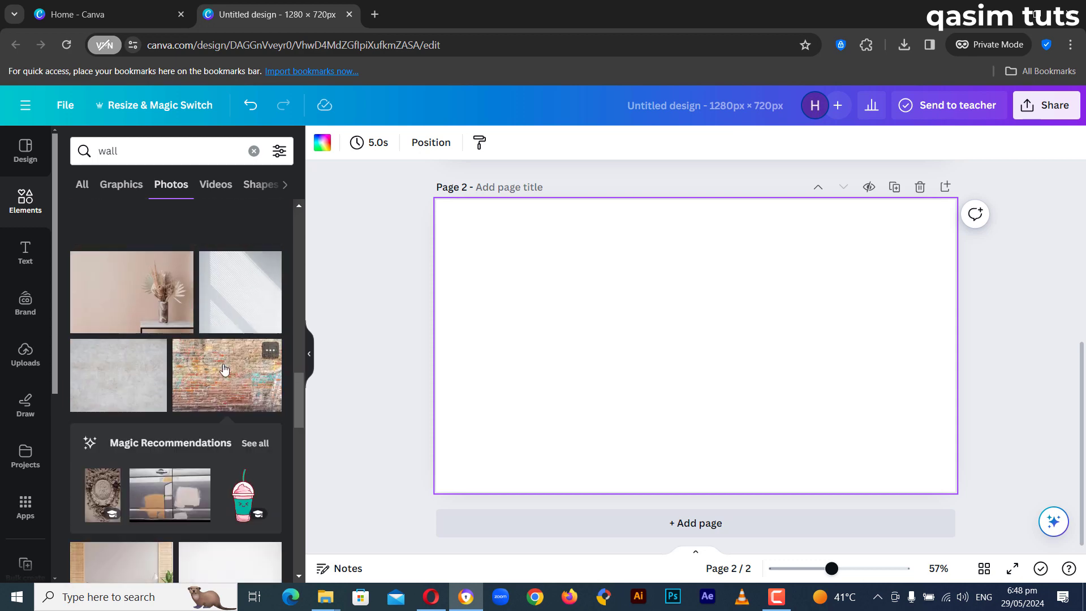
click(228, 369)
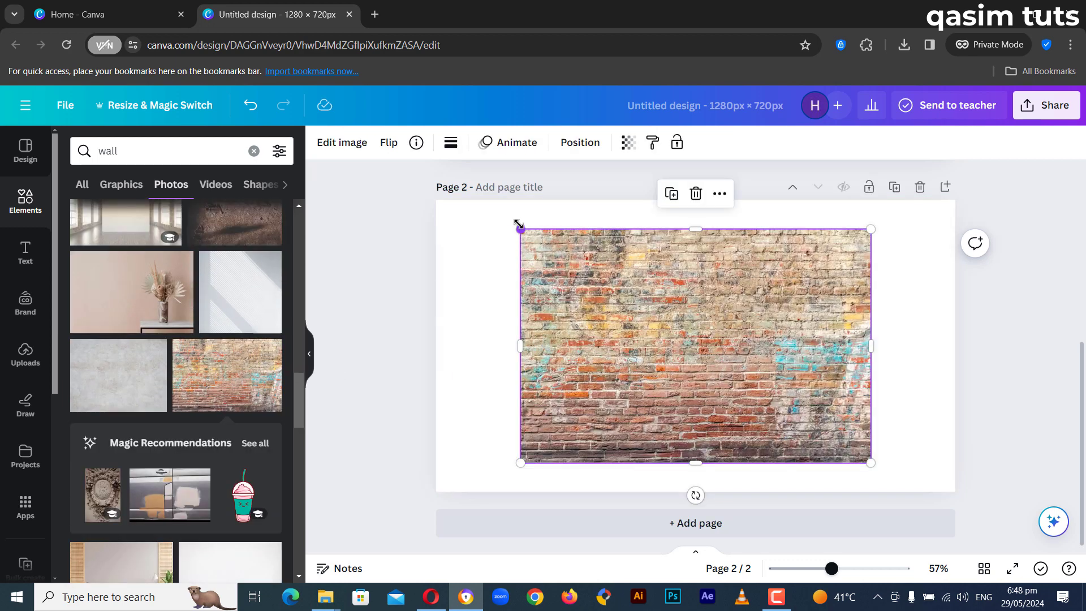
Enlarge the brick wall photo on page 2 until it covers the whole page.
drag(520, 228, 476, 200)
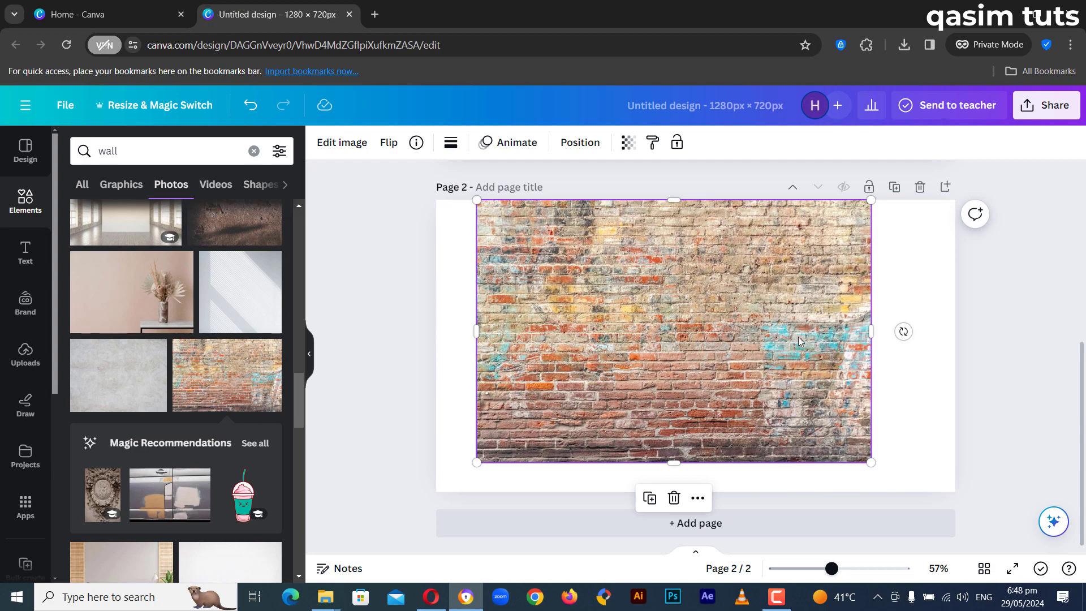
drag(871, 331, 957, 339)
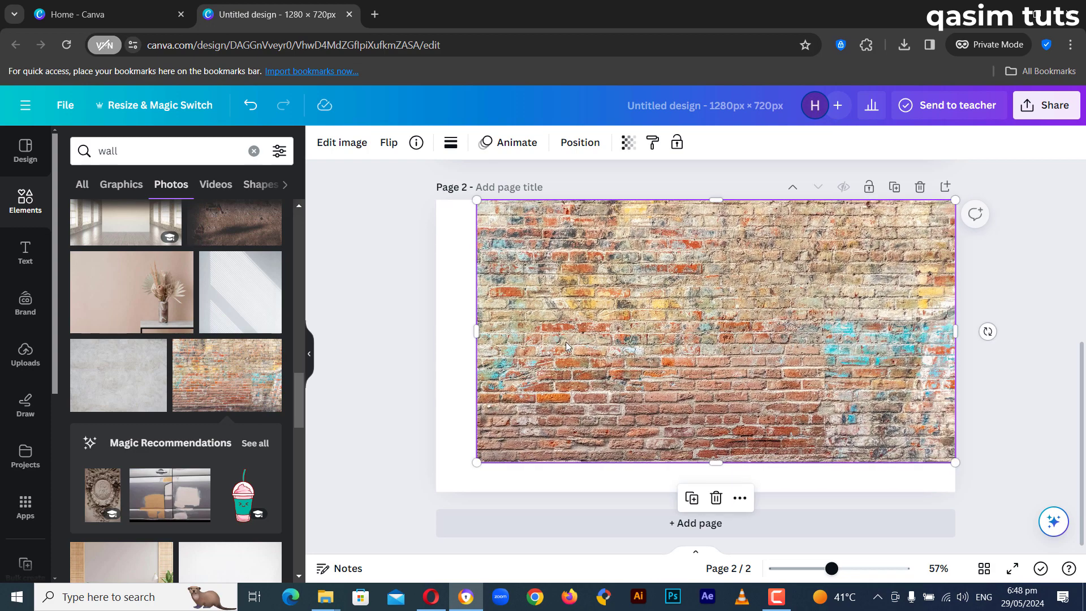
drag(475, 333, 436, 334)
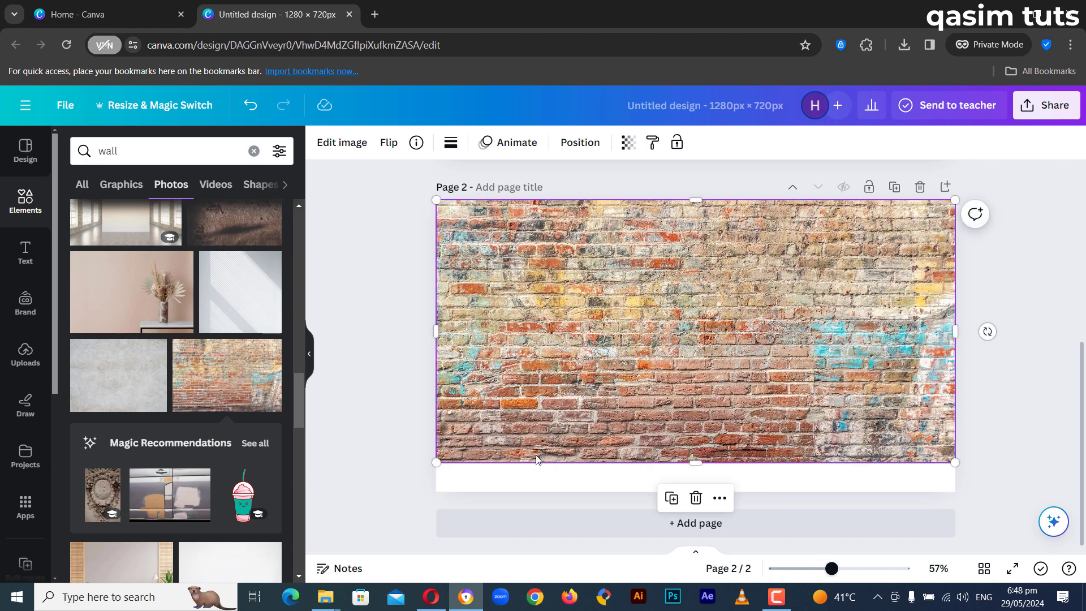
drag(521, 462, 521, 491)
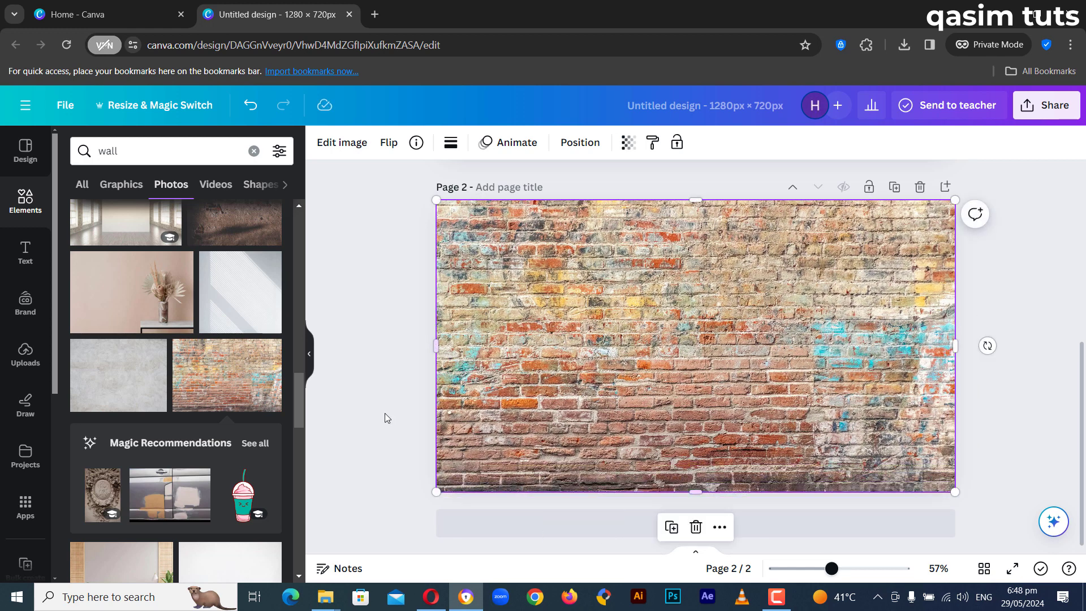
click(354, 367)
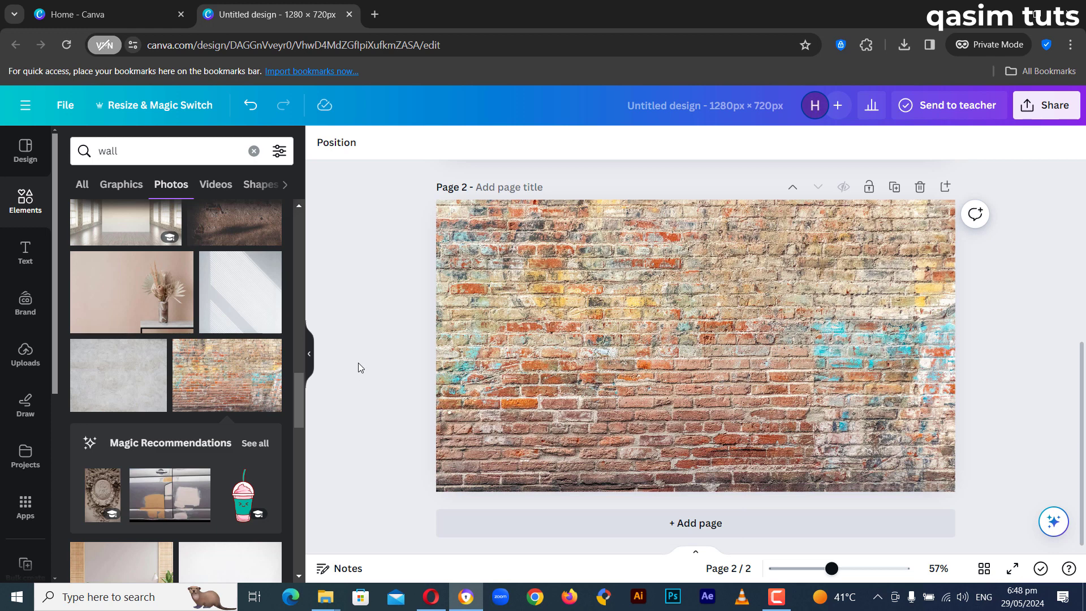
Place the uploaded cutout of the woman in the fur-collared coat over the wall and enlarge it to the full page size.
click(540, 278)
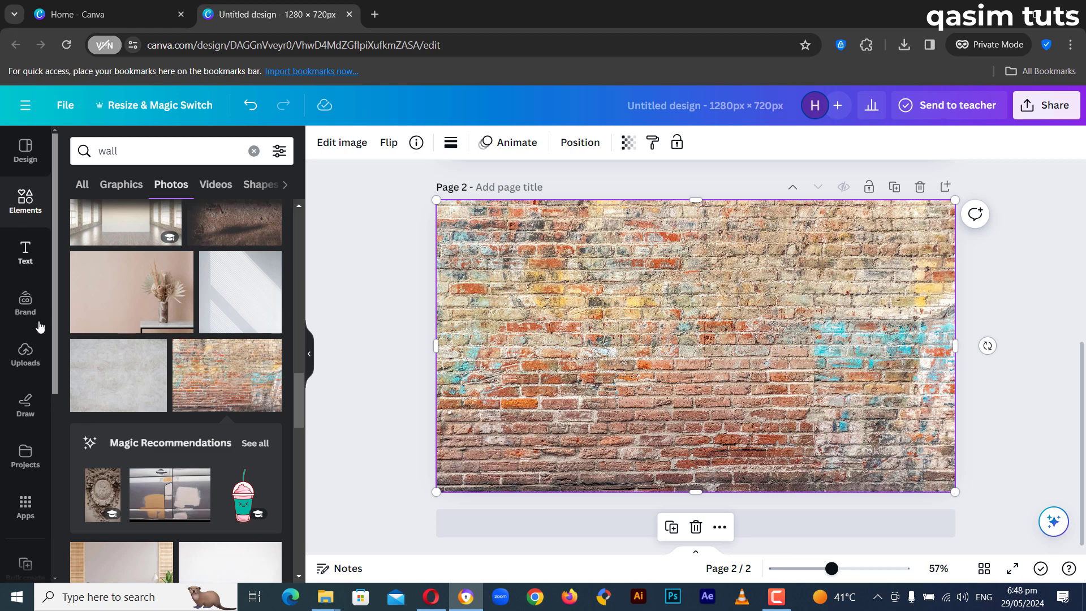
click(31, 355)
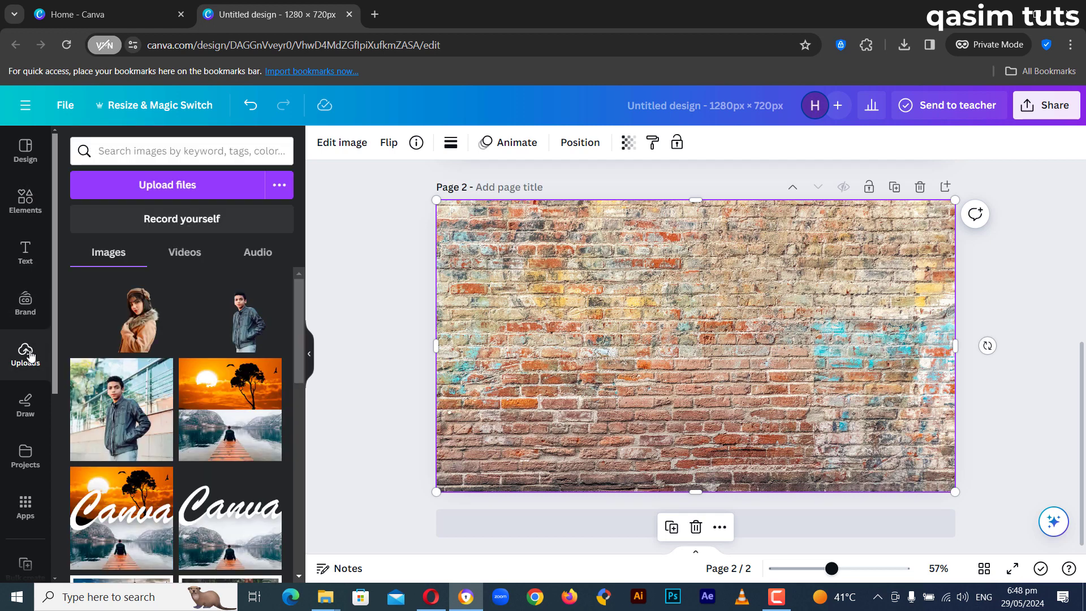
click(146, 328)
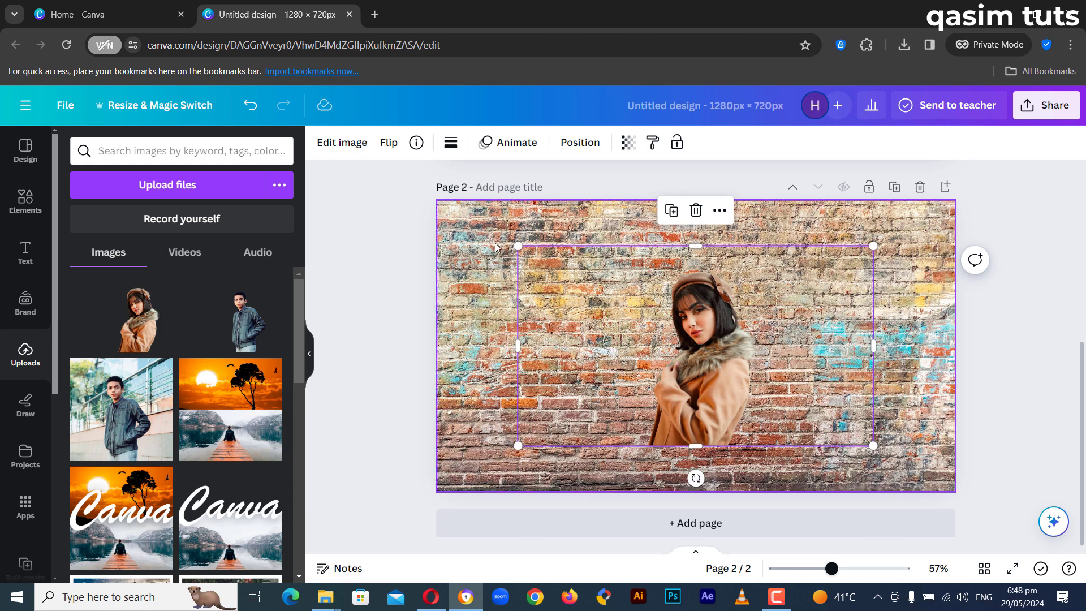
drag(517, 247, 433, 202)
drag(873, 446, 955, 480)
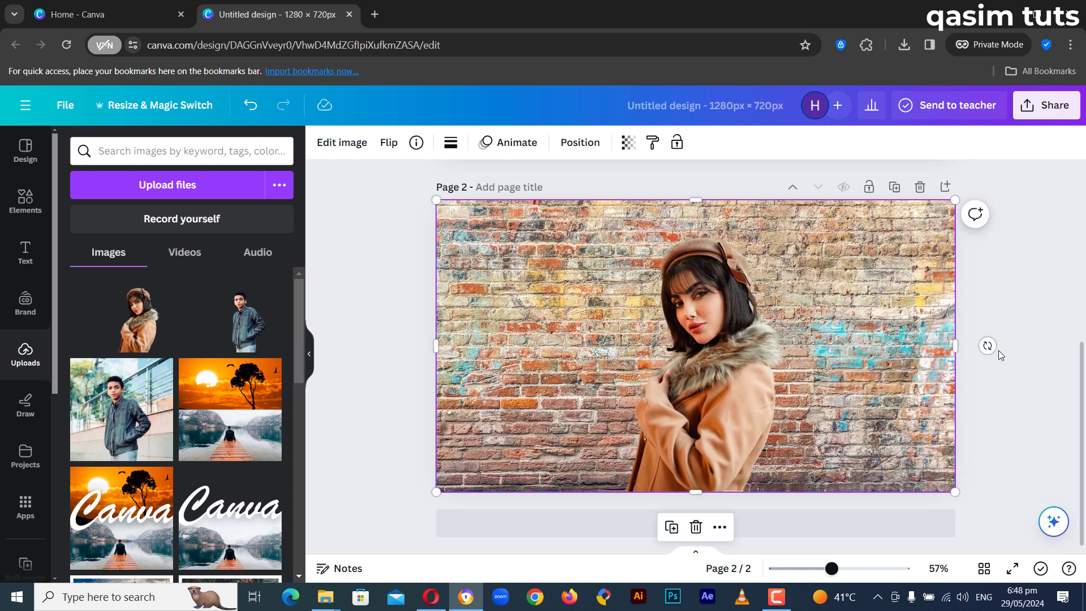
Crop the empty sides and upper area of the woman cutout so its frame fits closely around her figure.
drag(951, 338, 787, 345)
drag(443, 346, 627, 346)
drag(706, 200, 707, 229)
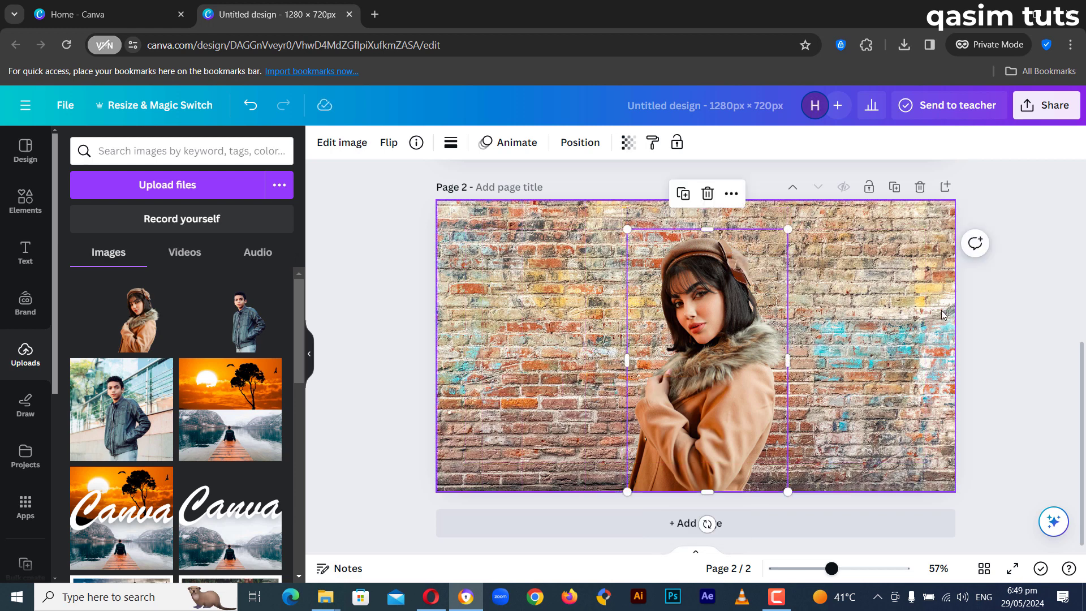
click(1026, 293)
Duplicate page 2 and delete the woman cutout from the copy, leaving only the brick wall.
click(899, 189)
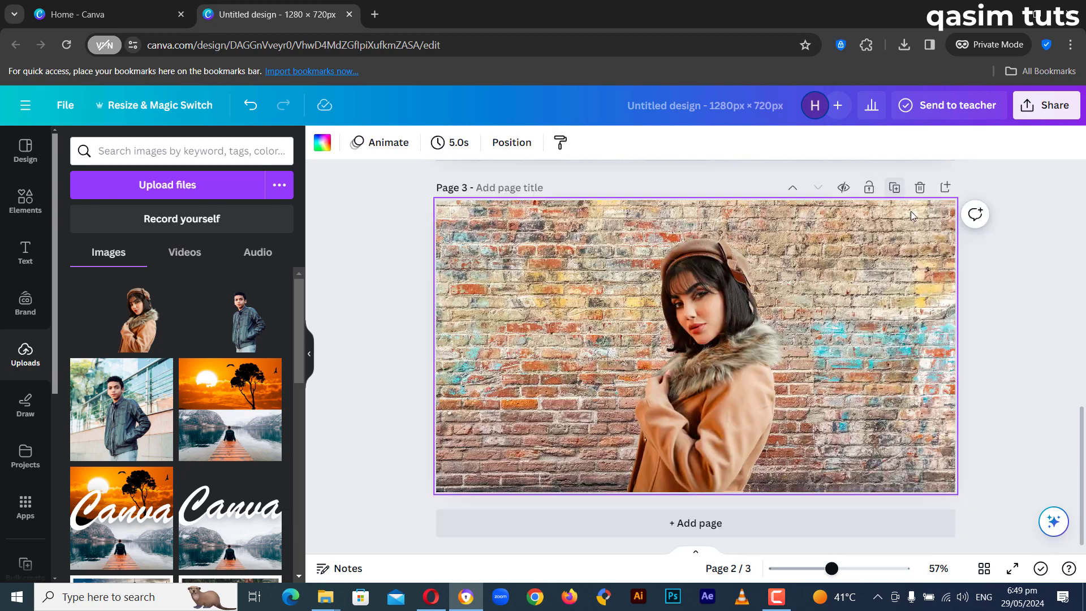
click(662, 303)
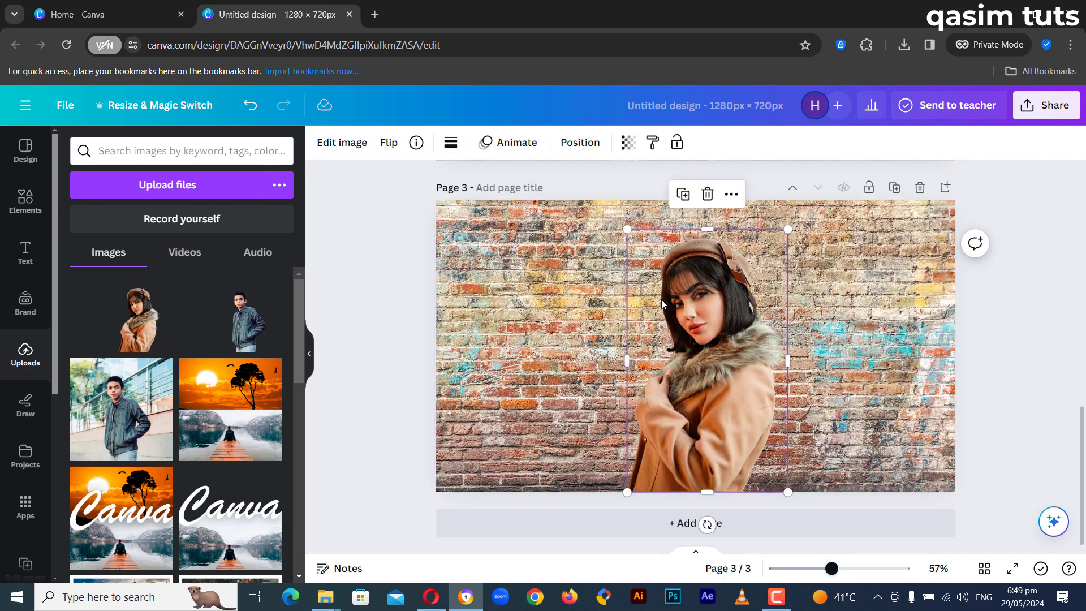
key(Delete)
Adjust the brick wall photo on page 3 to brightness 40 and saturation -100.
click(695, 310)
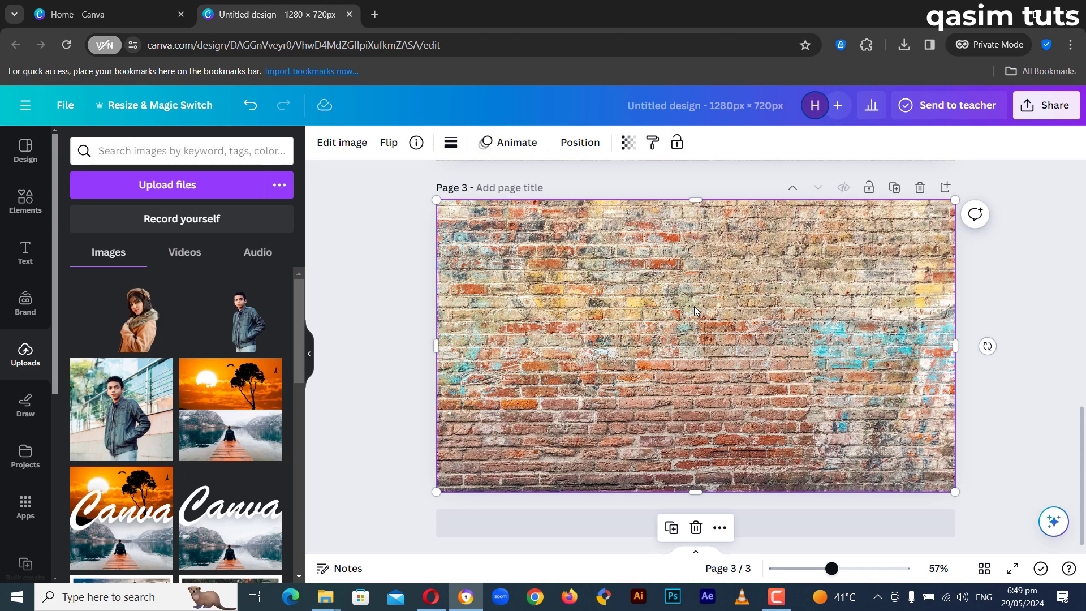
click(341, 143)
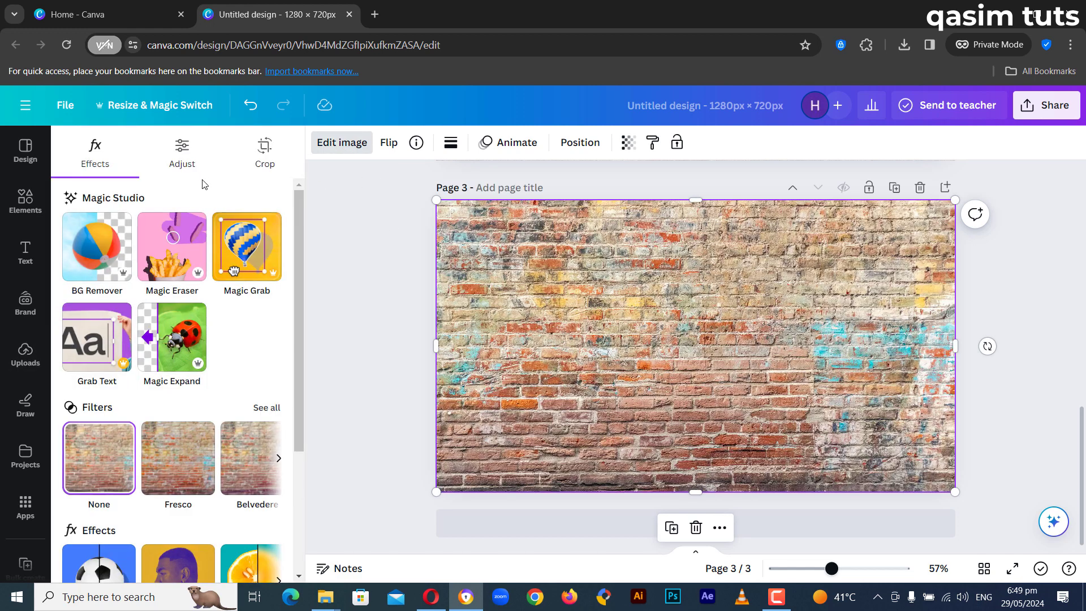
click(182, 153)
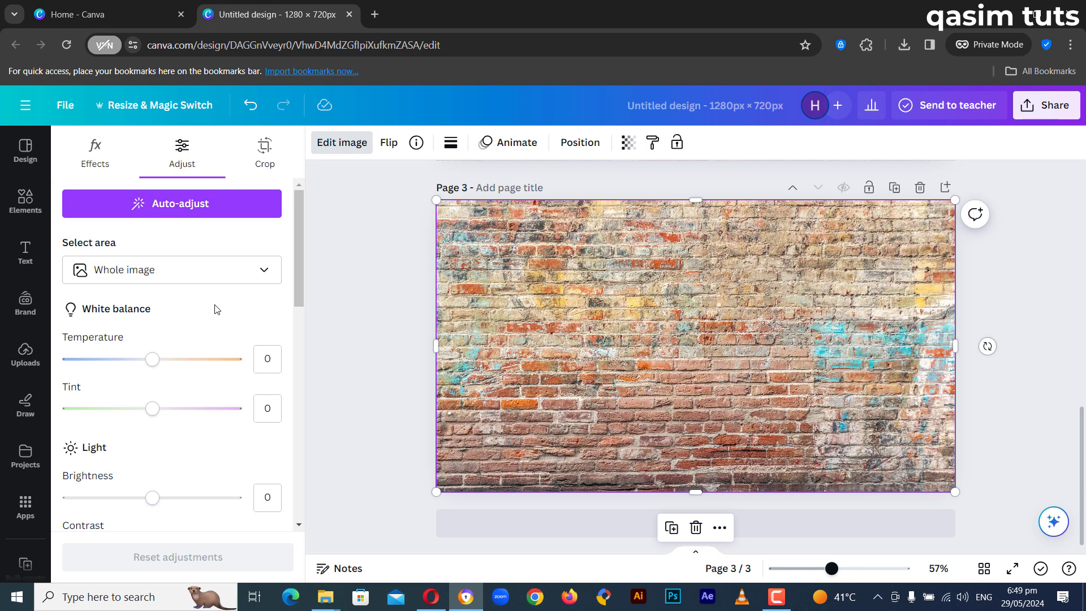
scroll(214, 310, down, 4)
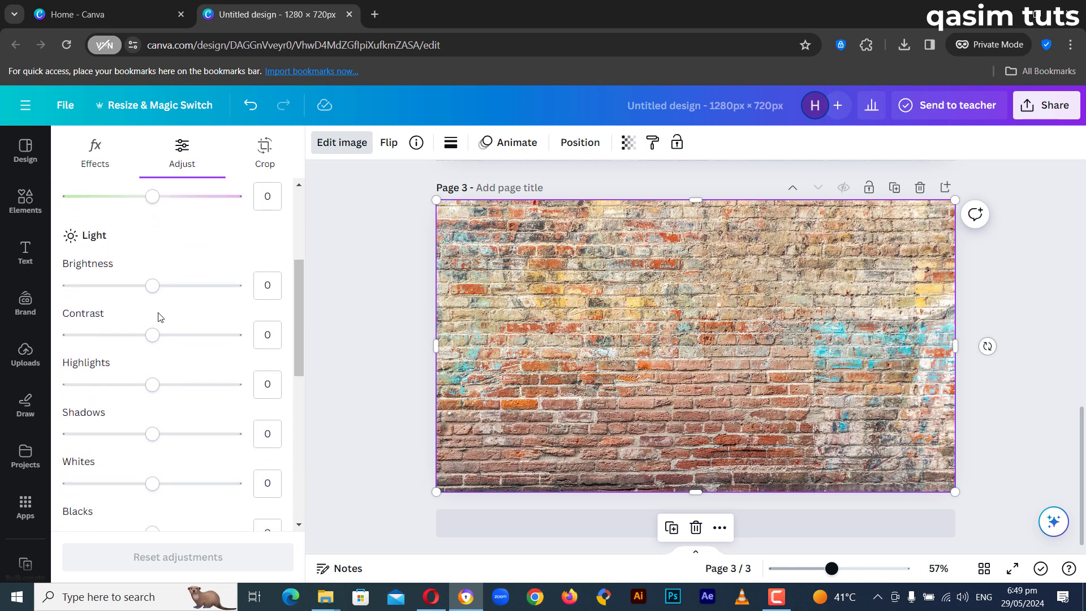
drag(152, 291, 189, 295)
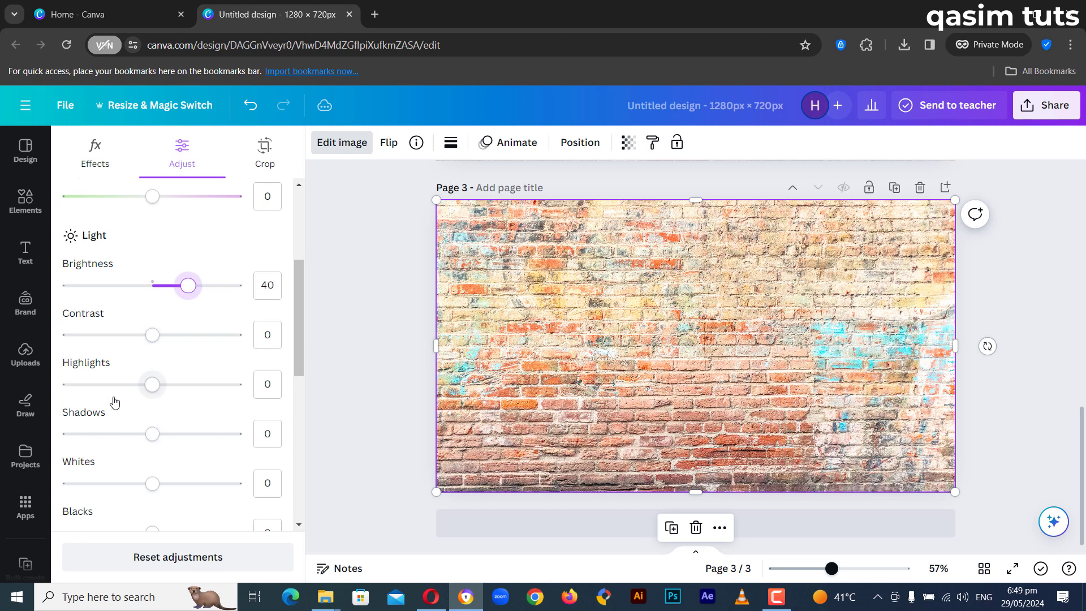
scroll(113, 401, down, 4)
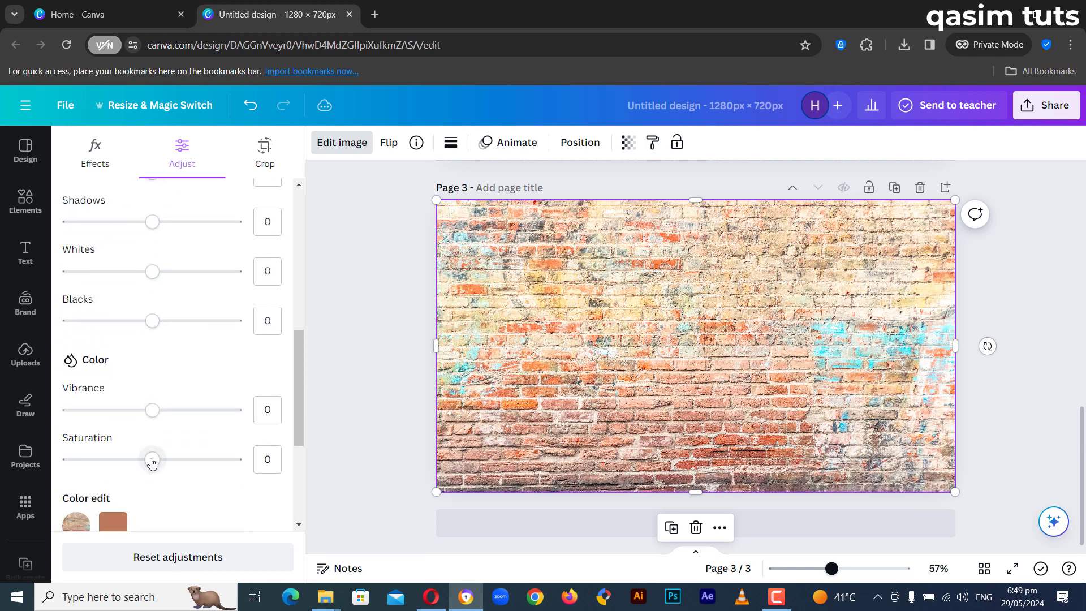
drag(152, 460, 40, 462)
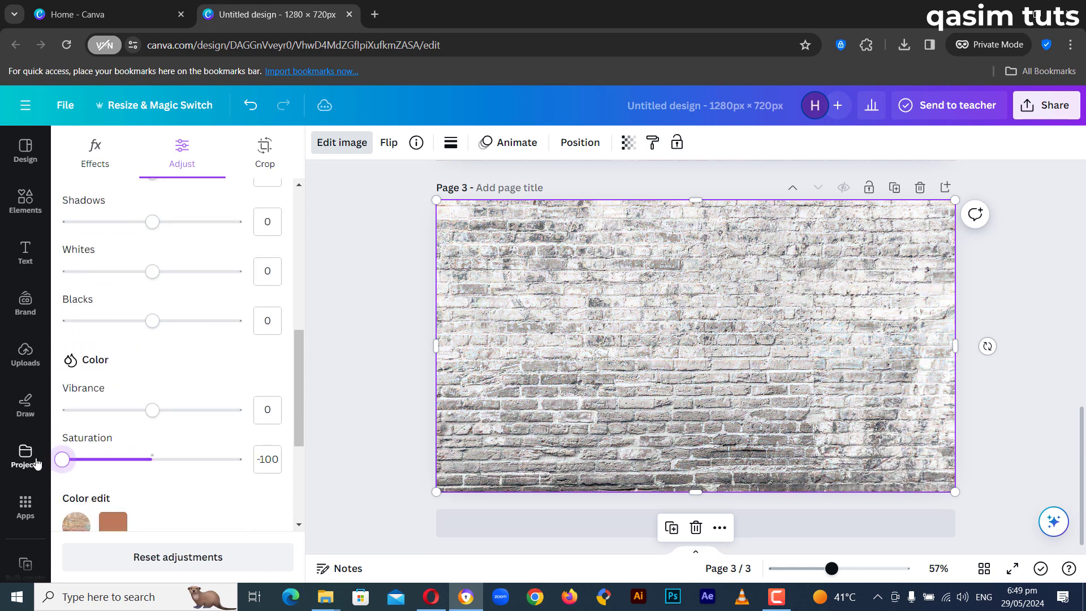
click(36, 464)
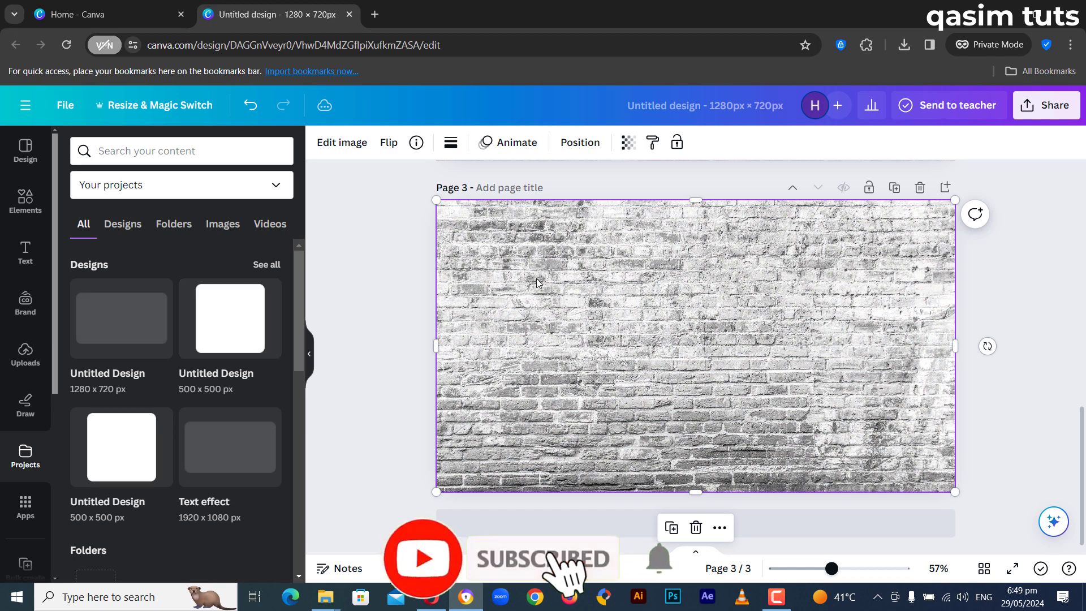
Set the page 3 wall photo's contrast to 100, highlights to 70 and brightness to 34.
click(348, 144)
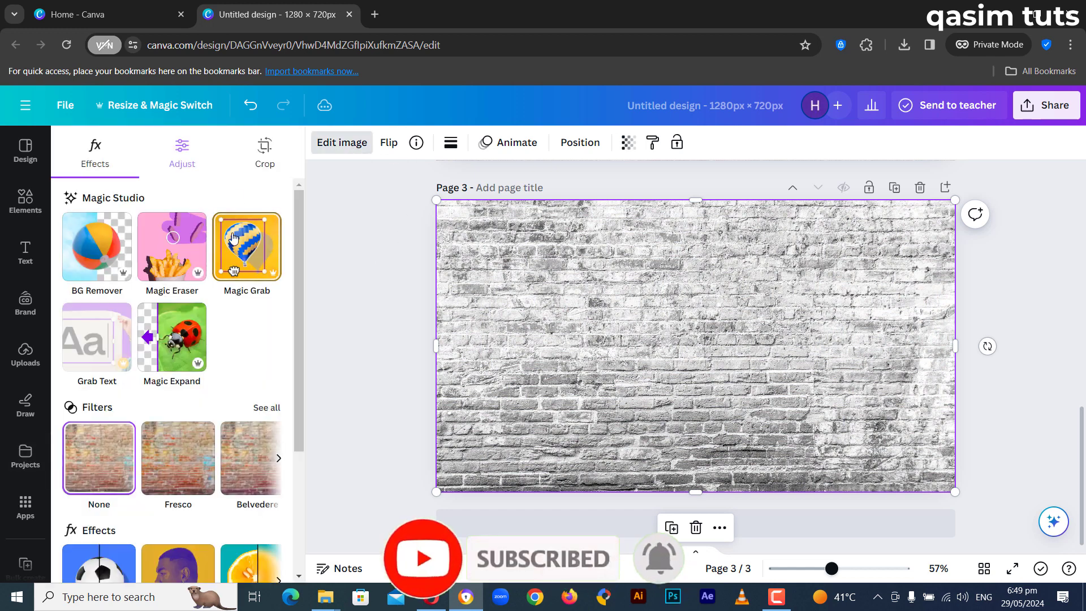
click(186, 154)
scroll(181, 447, down, 5)
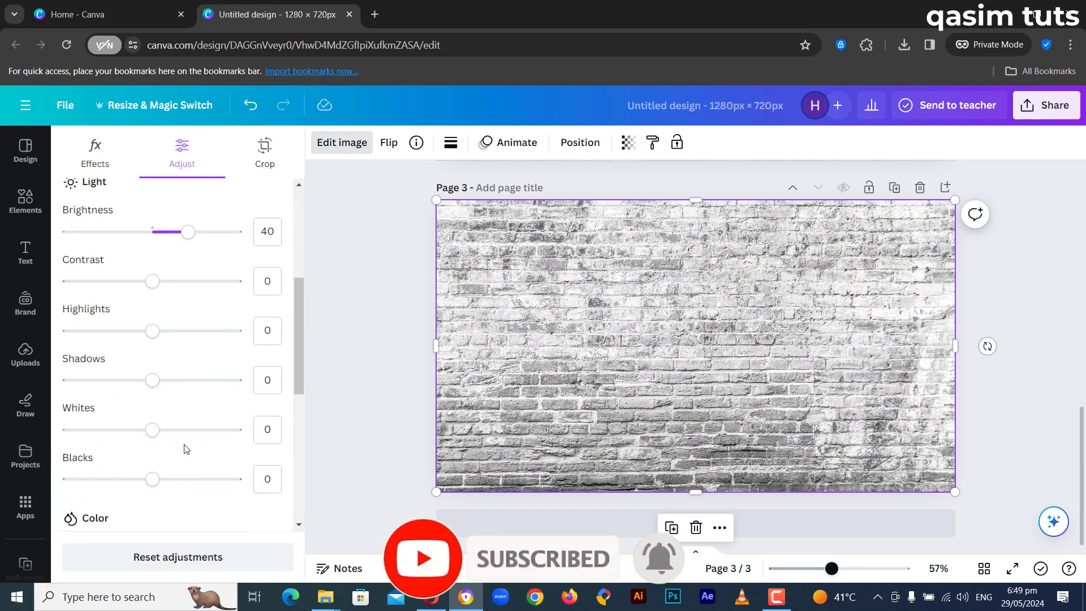
scroll(182, 446, down, 4)
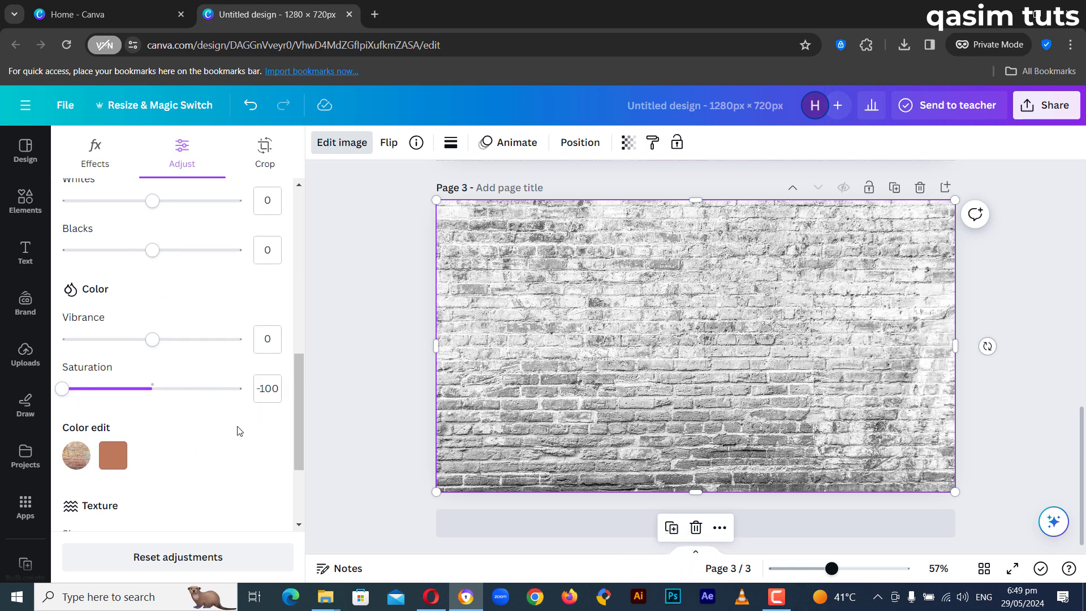
scroll(235, 424, up, 8)
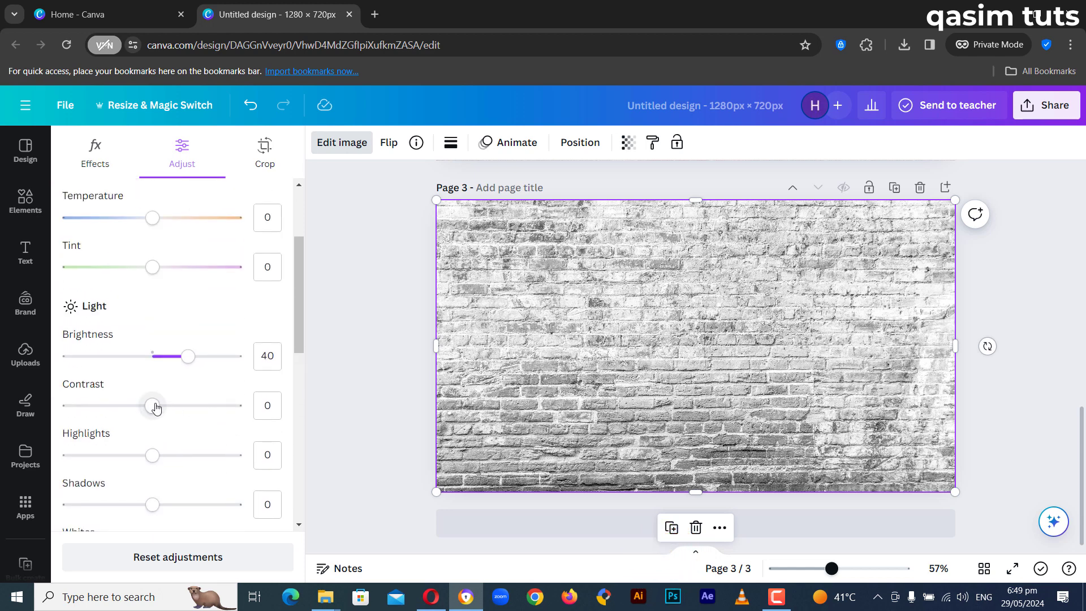
drag(157, 407, 257, 415)
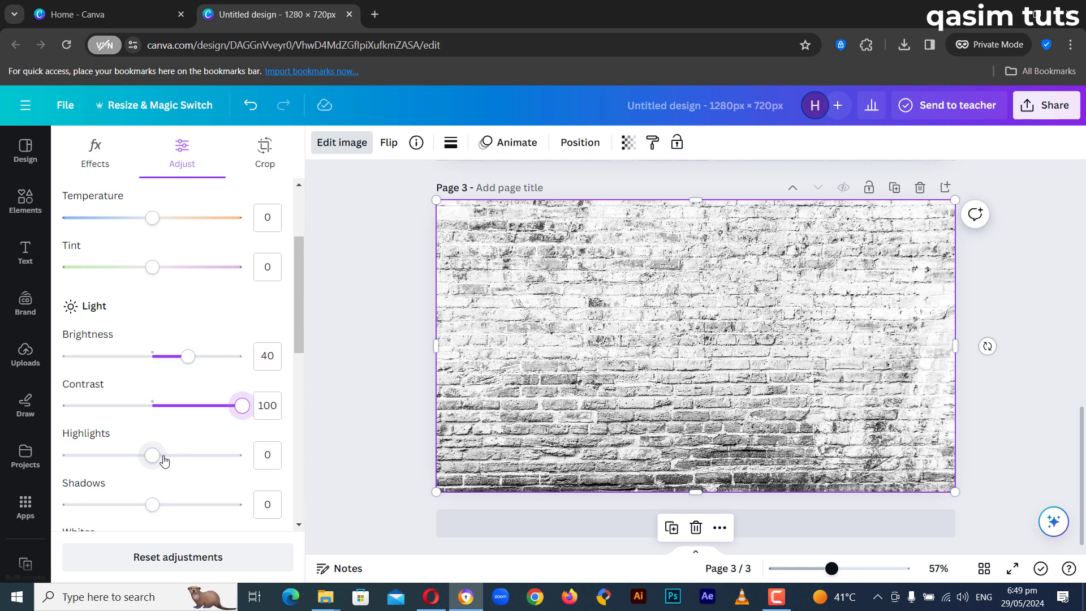
drag(164, 460, 216, 461)
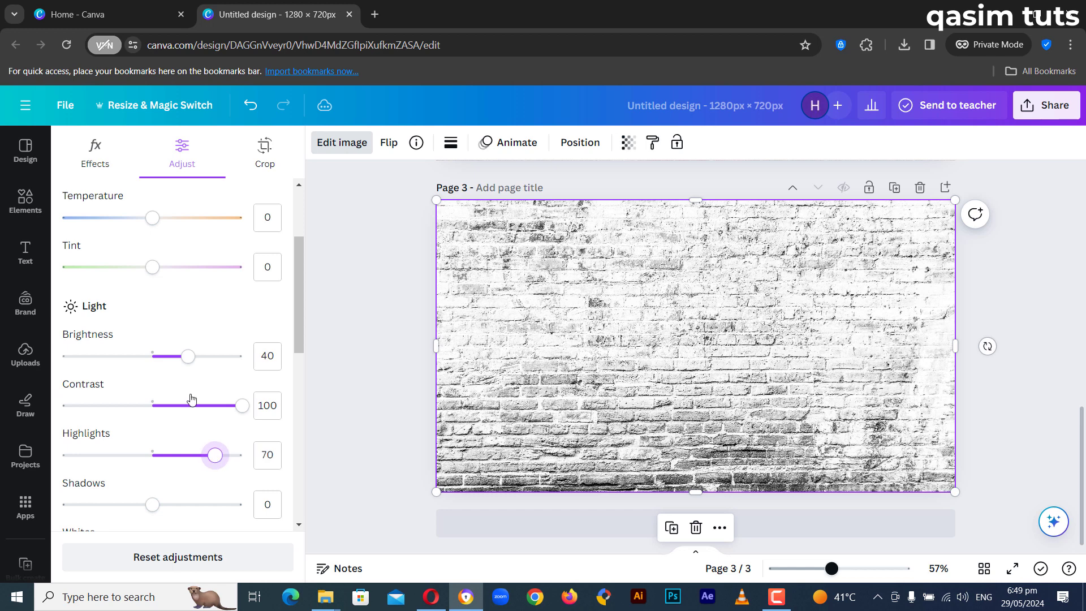
drag(188, 356, 183, 360)
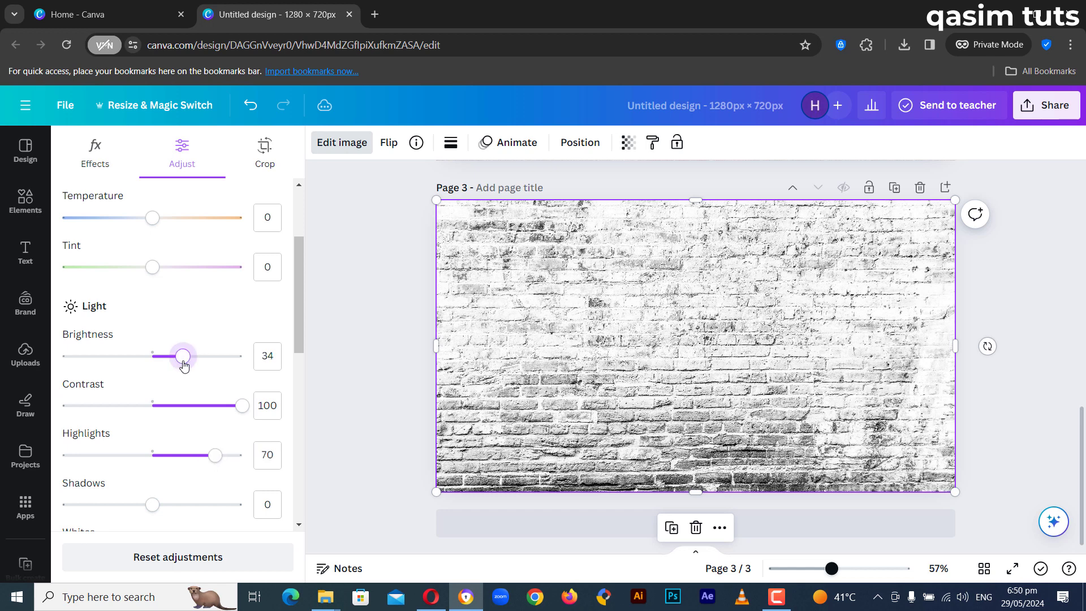
Download only page 3 as a PNG and save it as Untitled design (2) in the Blend images folder.
click(357, 352)
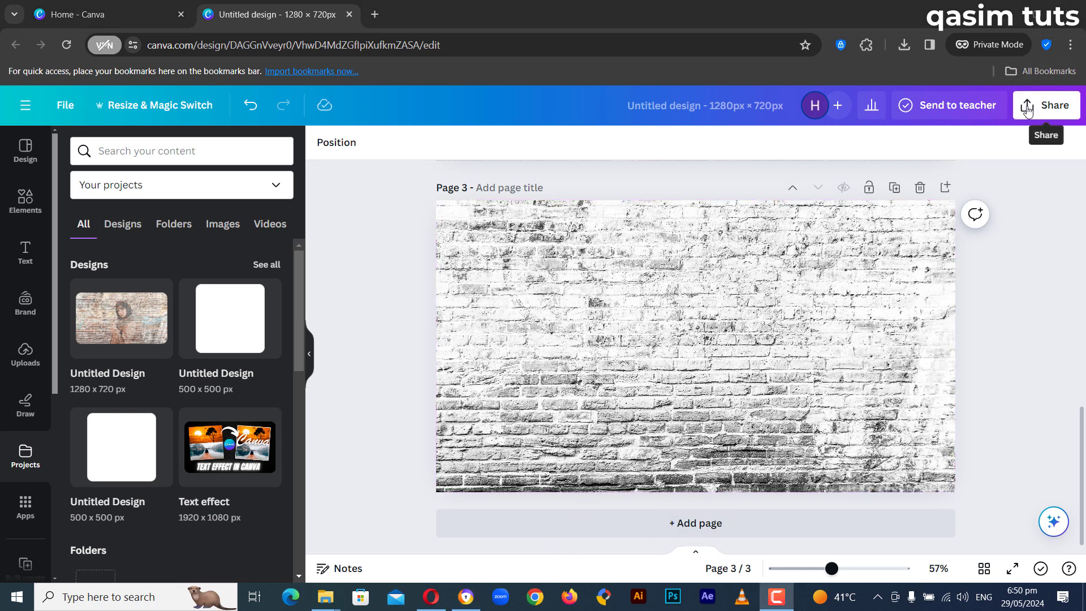
click(1045, 106)
click(848, 464)
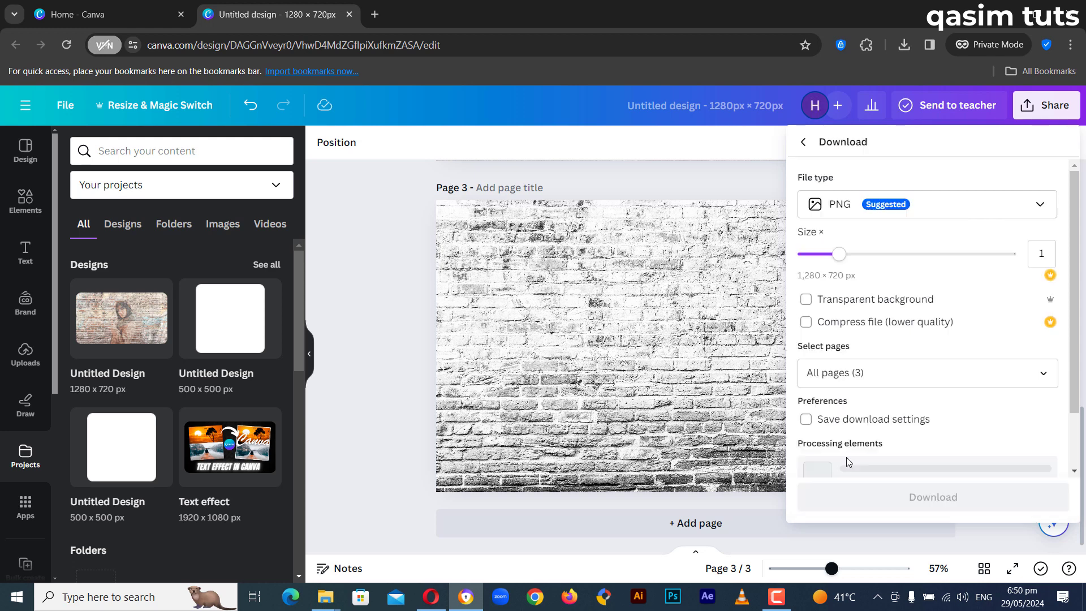
click(1051, 371)
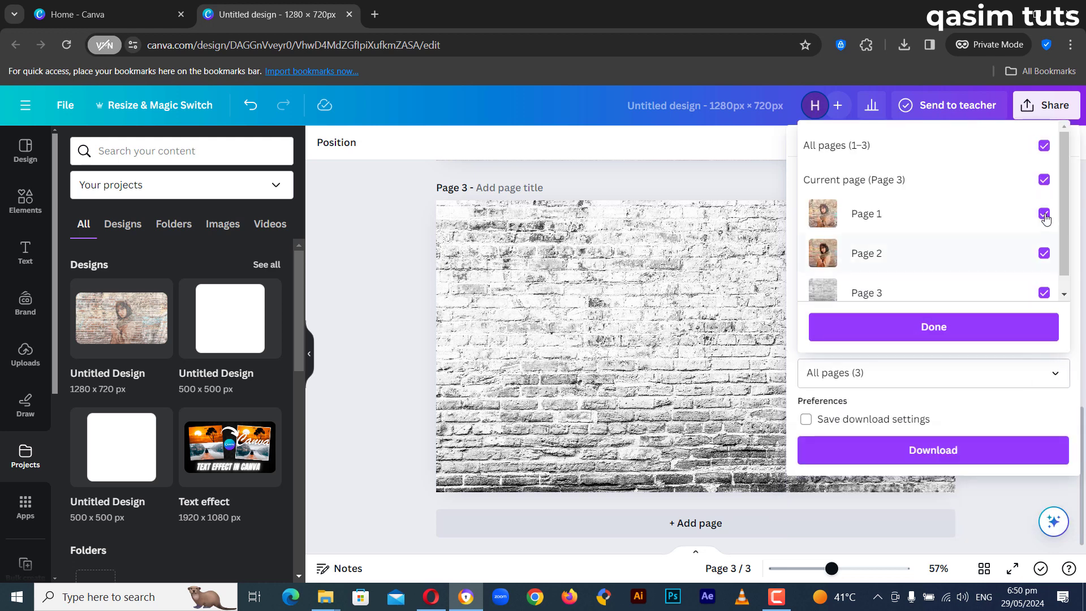
click(1034, 146)
scroll(1040, 299, down, 1)
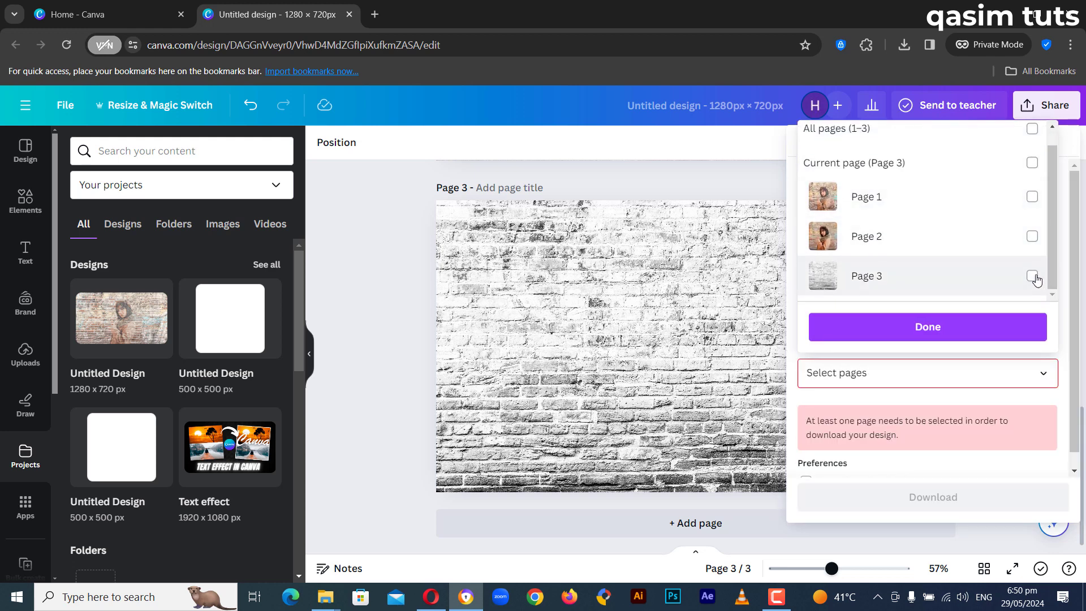
click(1032, 276)
click(882, 327)
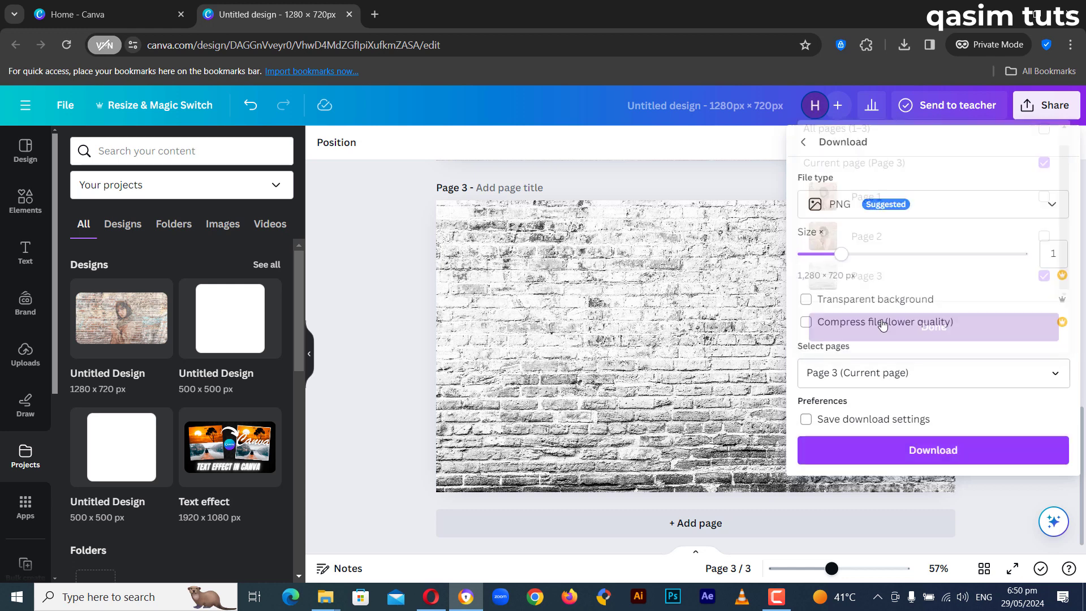
click(969, 450)
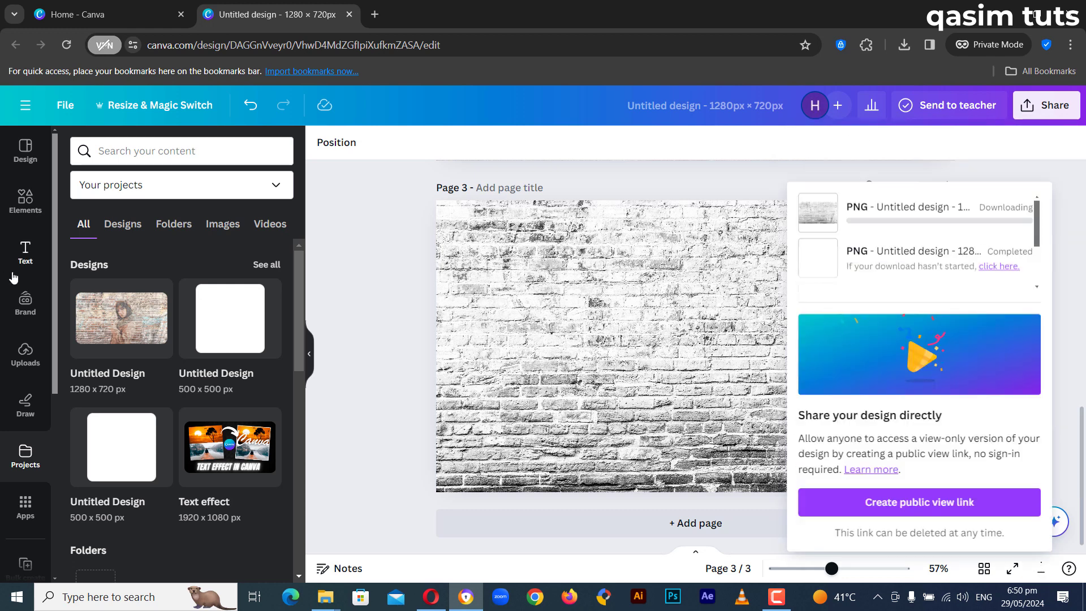
click(25, 353)
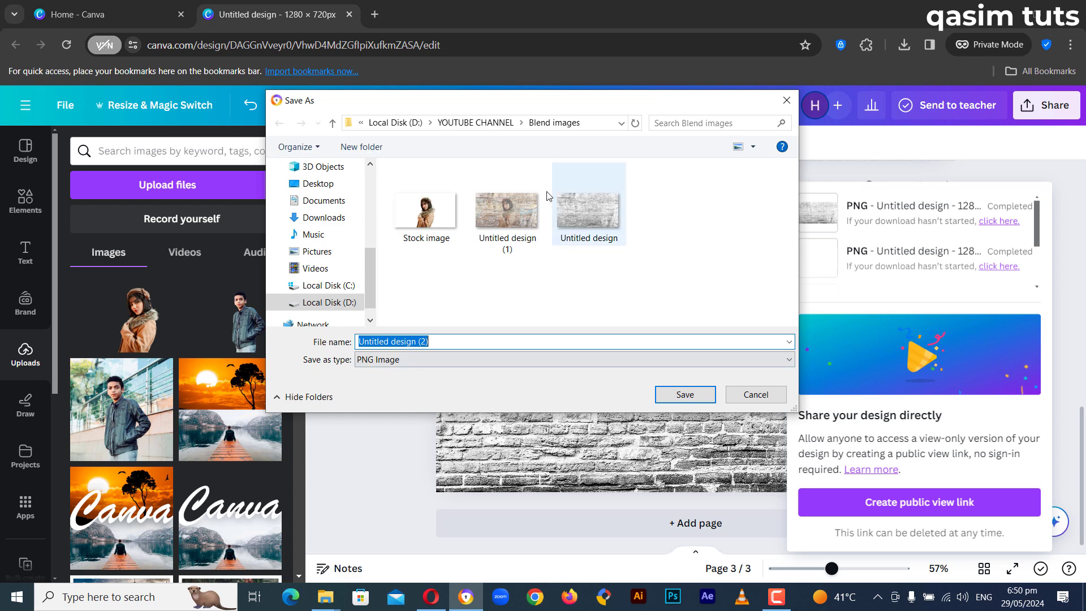
click(682, 395)
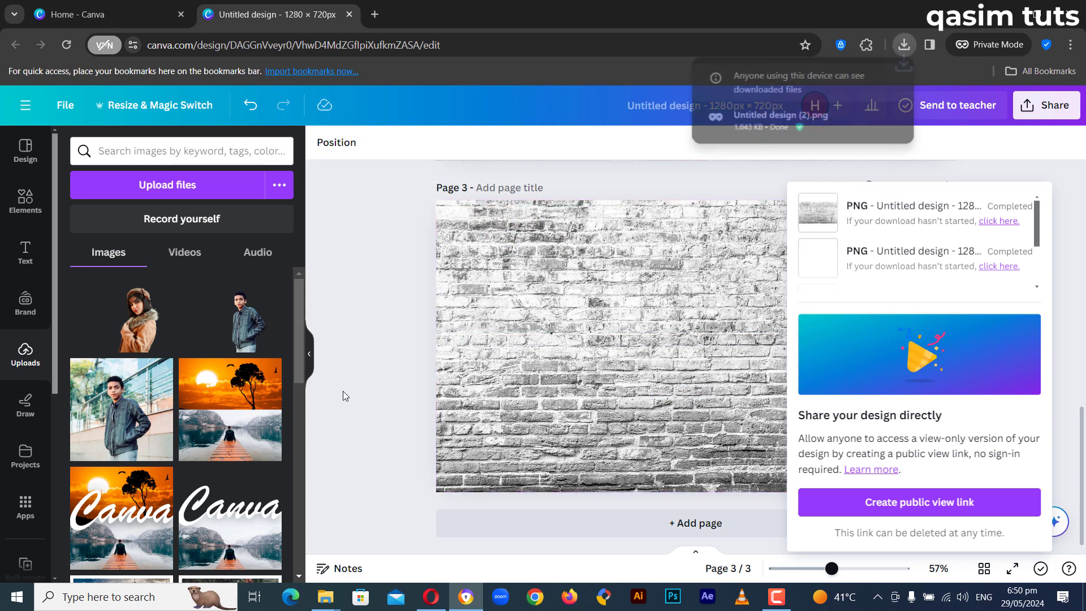
Upload Untitled design (2).png to the image library and delete the stray woman cutout from page 3.
click(343, 391)
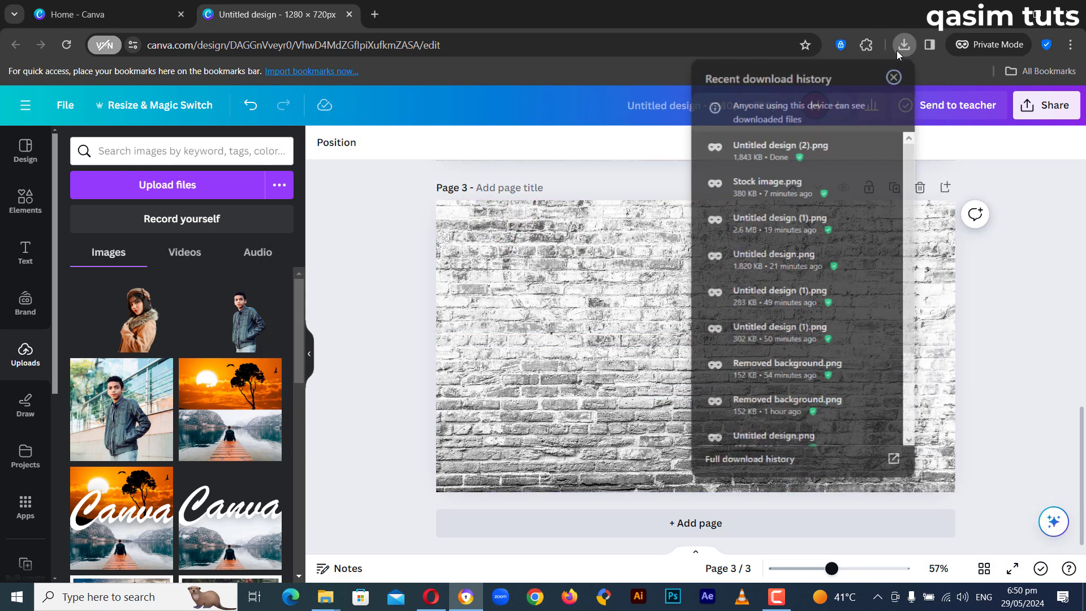
click(904, 44)
drag(686, 168, 181, 300)
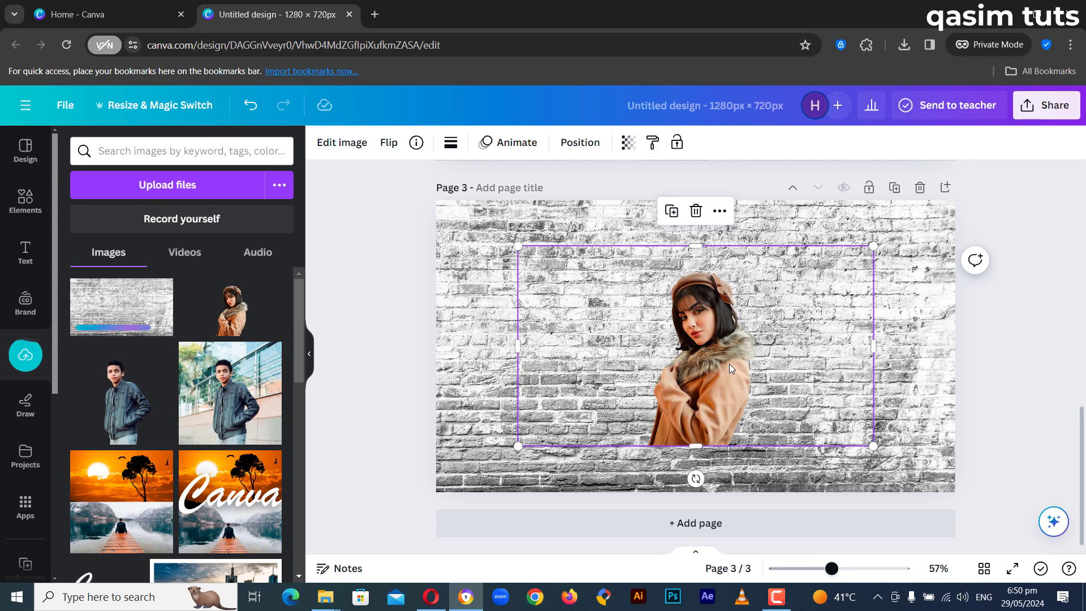
key(Delete)
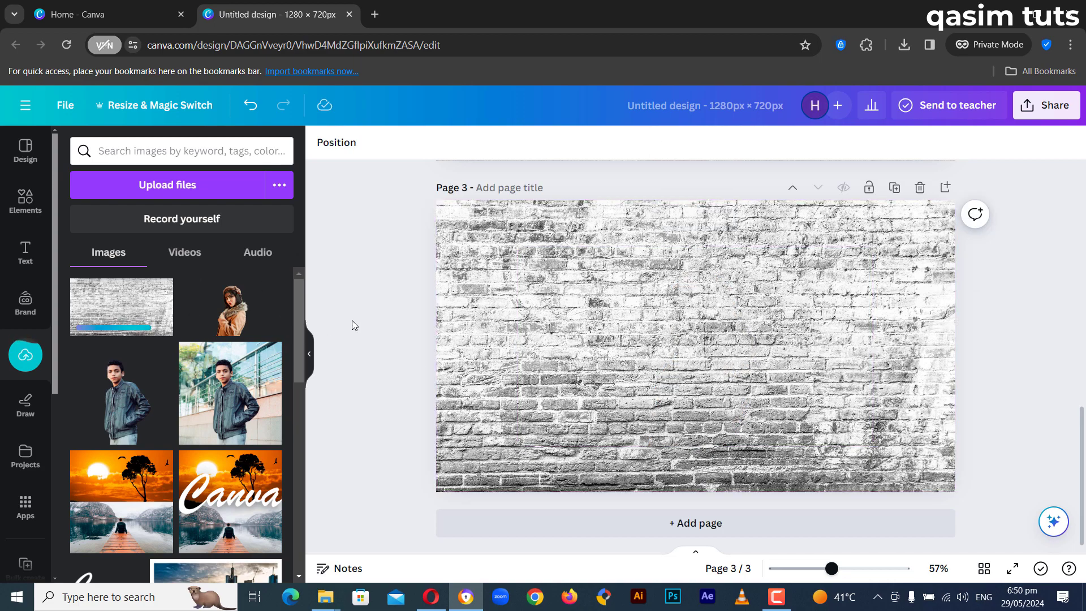
Add the uploaded black-and-white brick wall image to page 2 and enlarge it to cover the whole page.
scroll(355, 319, up, 5)
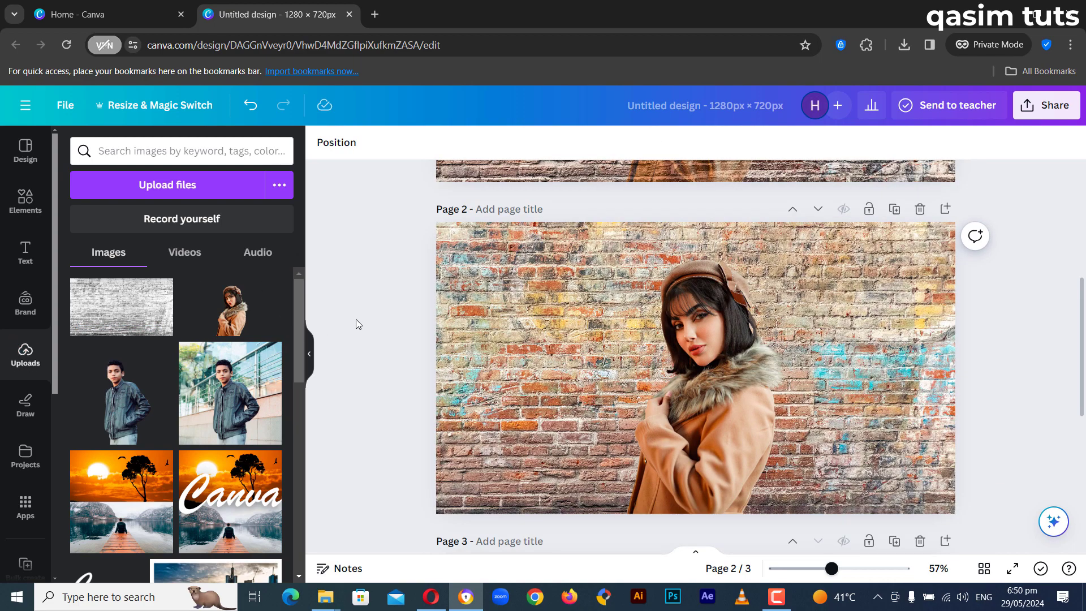
click(87, 318)
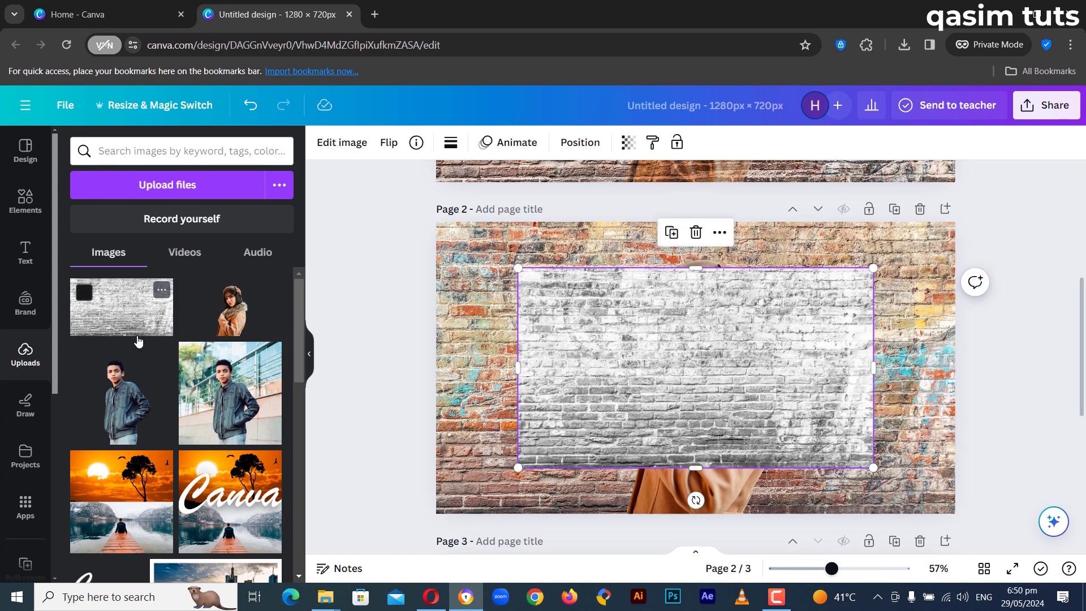
drag(652, 368, 570, 327)
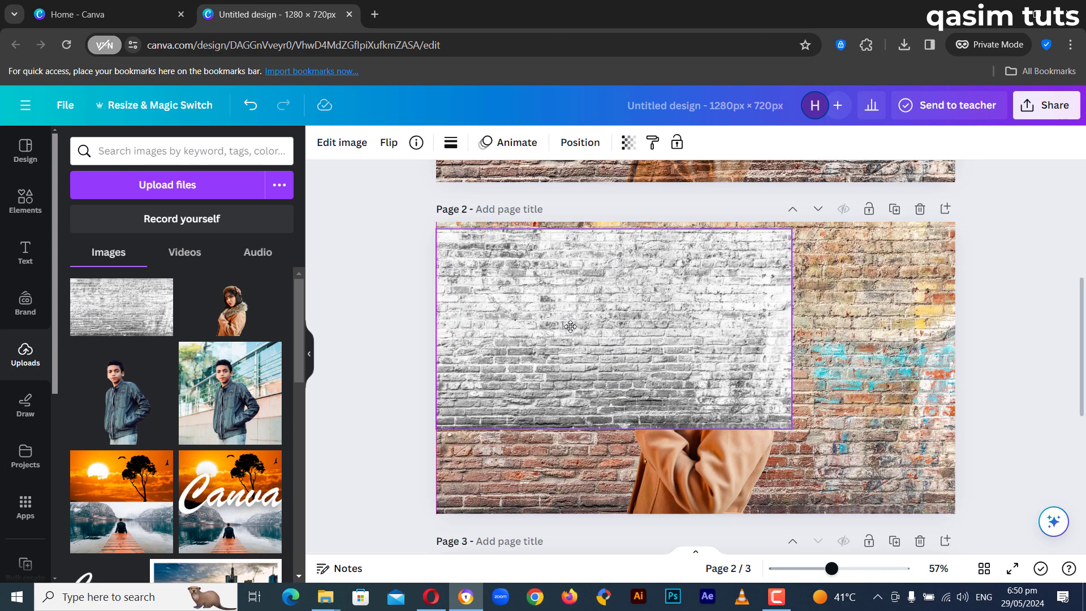
scroll(976, 334, down, 4)
scroll(852, 333, up, 2)
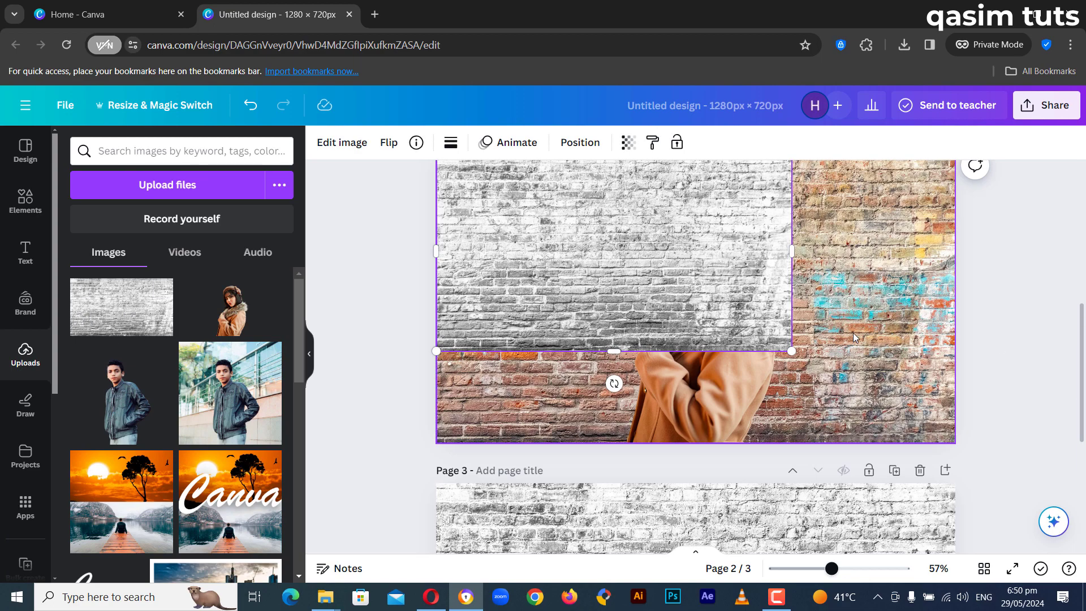
drag(791, 350, 958, 439)
click(995, 345)
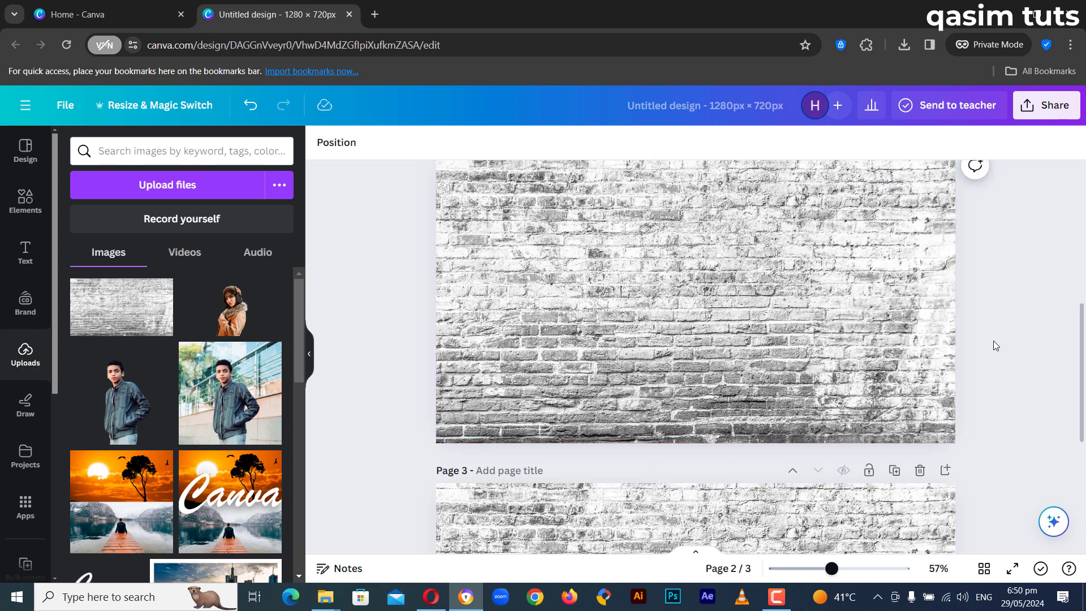
Set the transparency of the black-and-white wall overlay on page 2 to 40.
scroll(989, 341, up, 2)
click(711, 329)
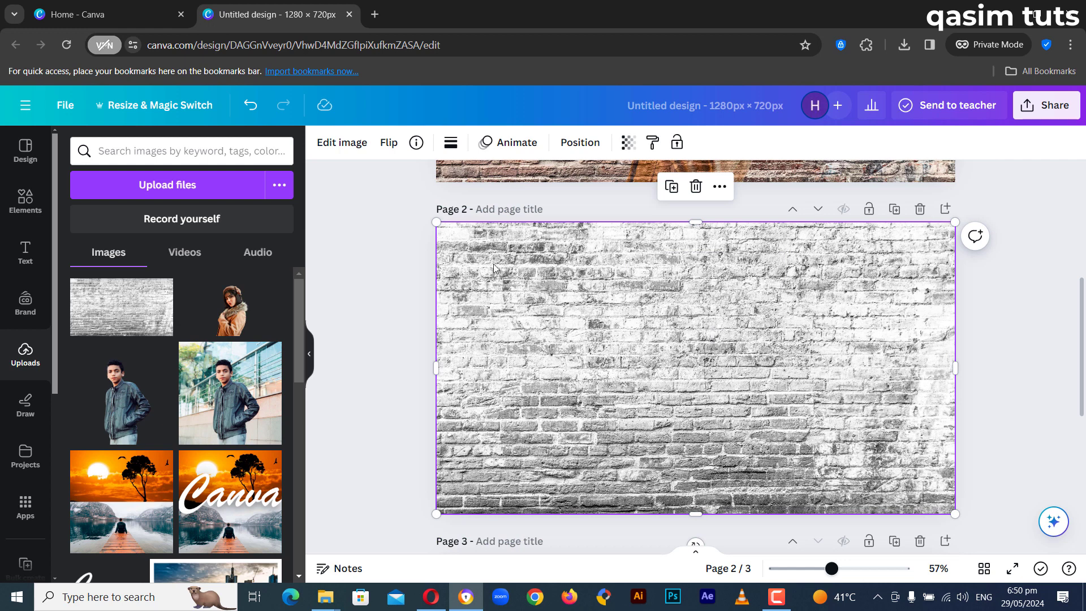
click(628, 142)
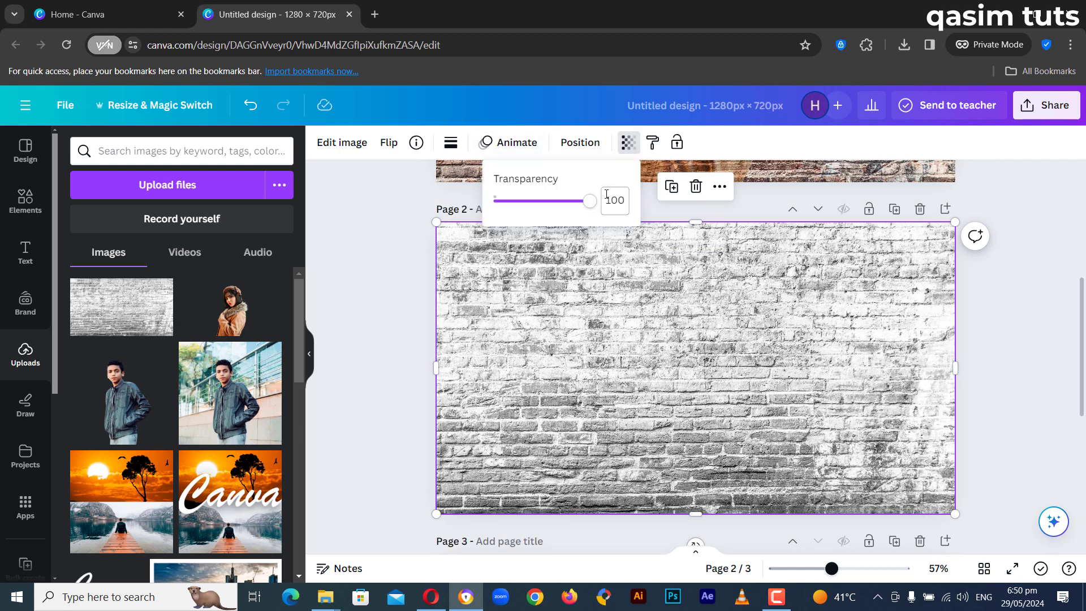
drag(588, 201, 529, 204)
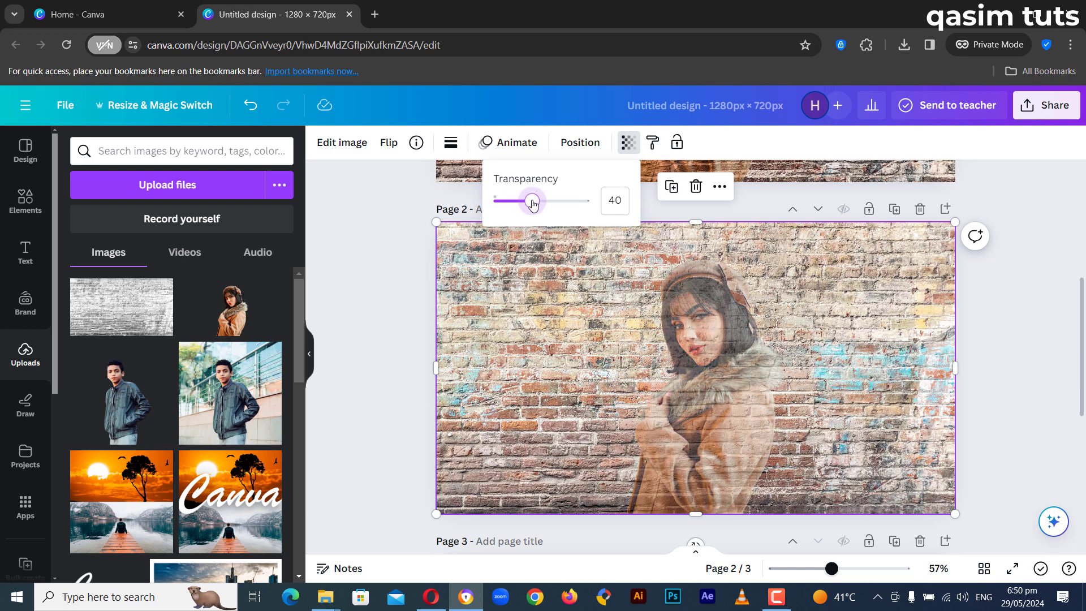
click(1023, 289)
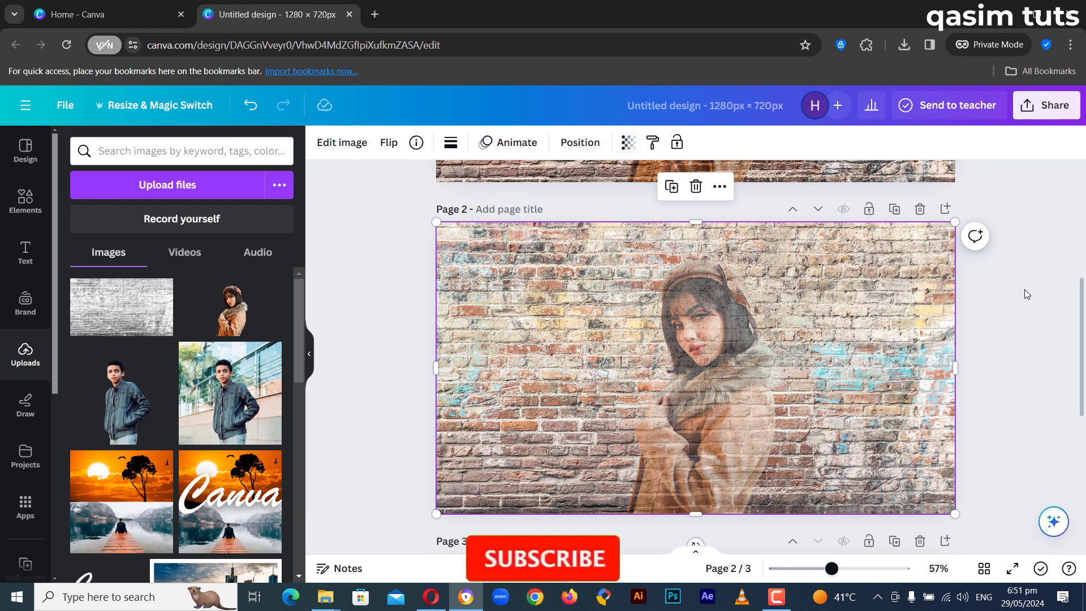
click(1020, 290)
Download only page 2 as a PNG and save it as Untitled design (3) in the Blend images folder.
click(1043, 111)
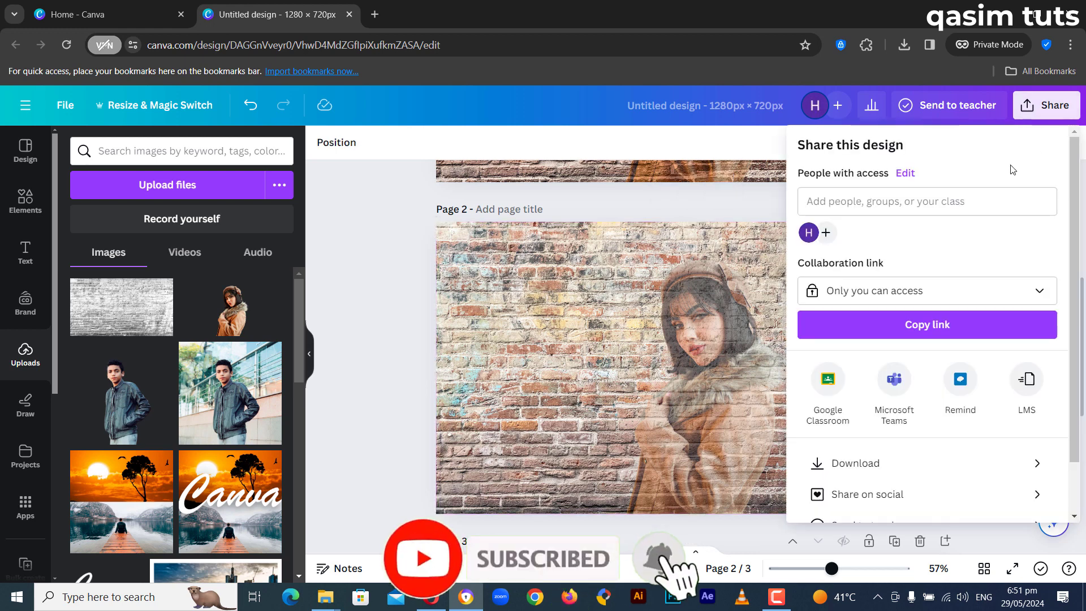
click(907, 462)
click(1055, 374)
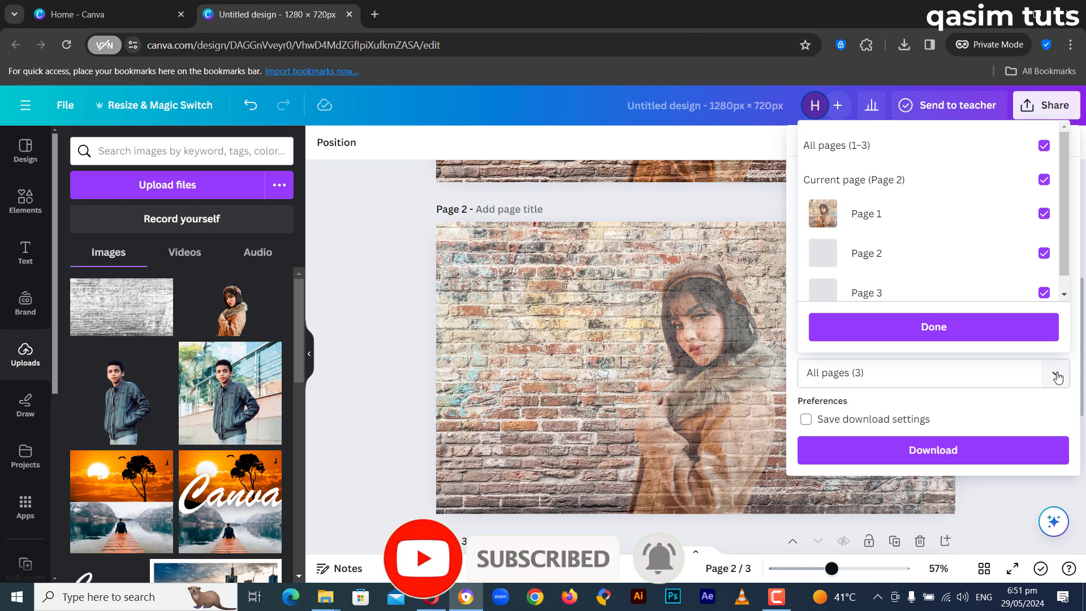
click(1043, 146)
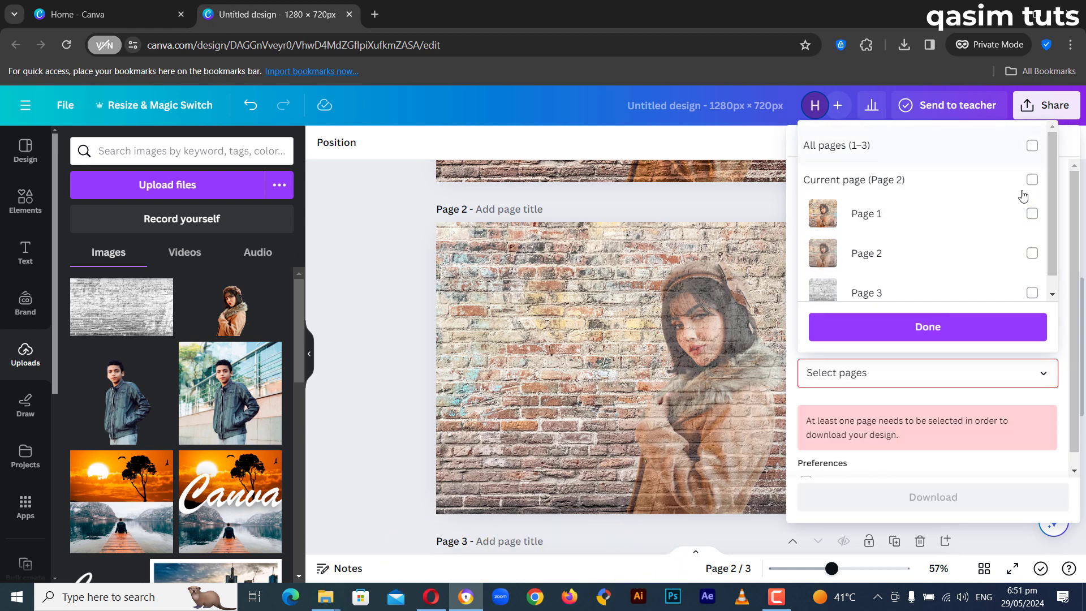
click(1033, 253)
click(917, 330)
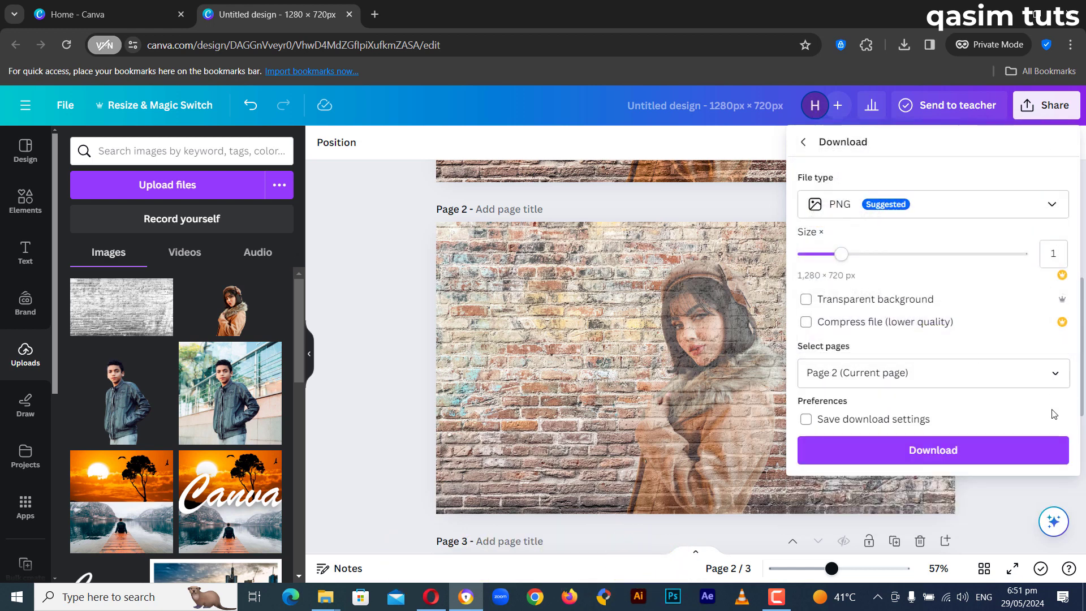
click(914, 451)
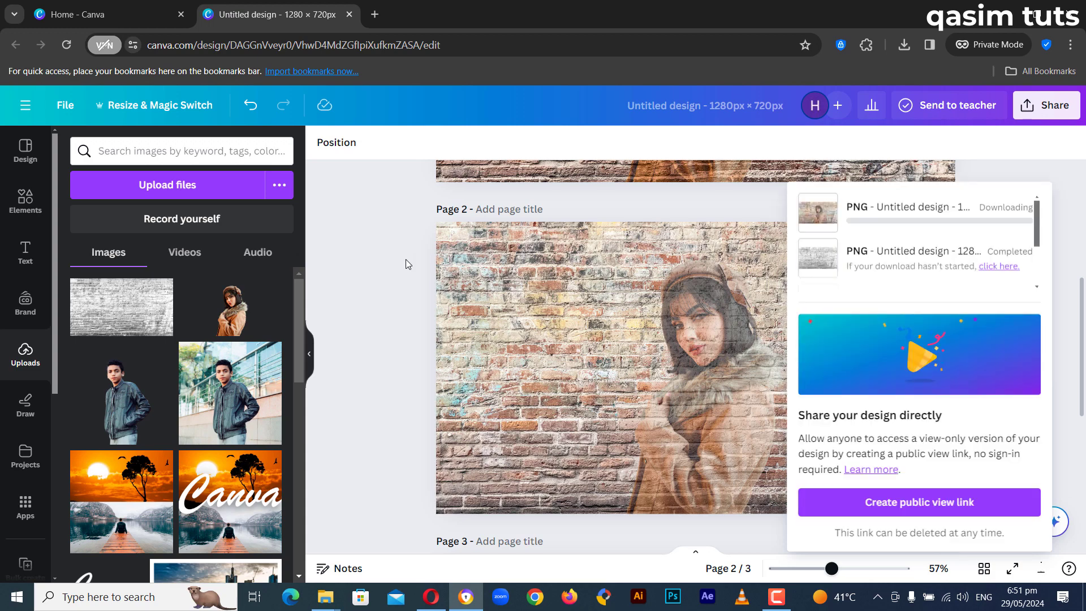
scroll(370, 252, down, 5)
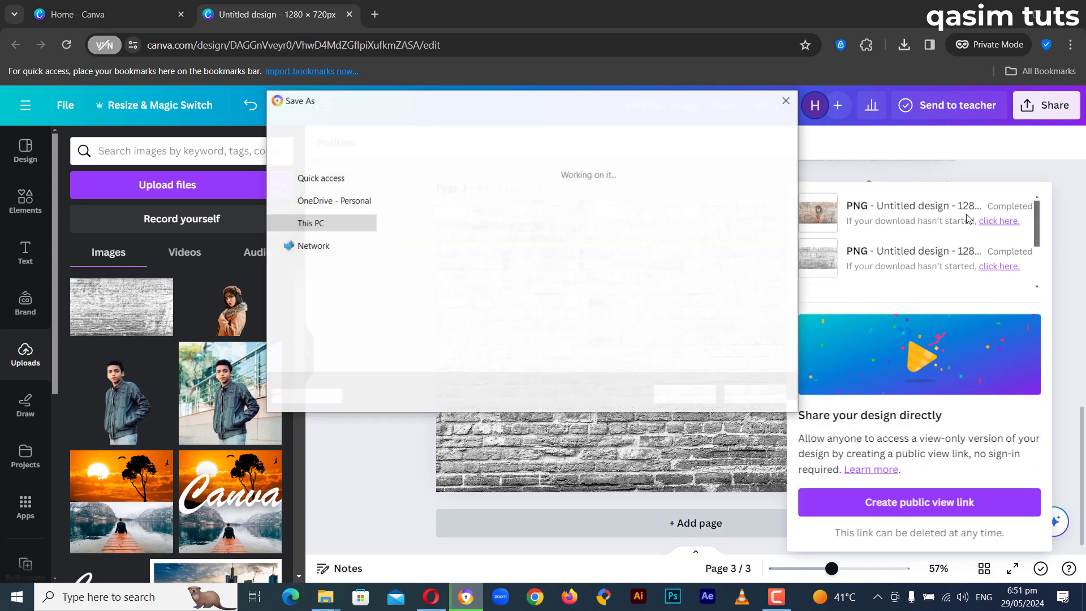
click(683, 394)
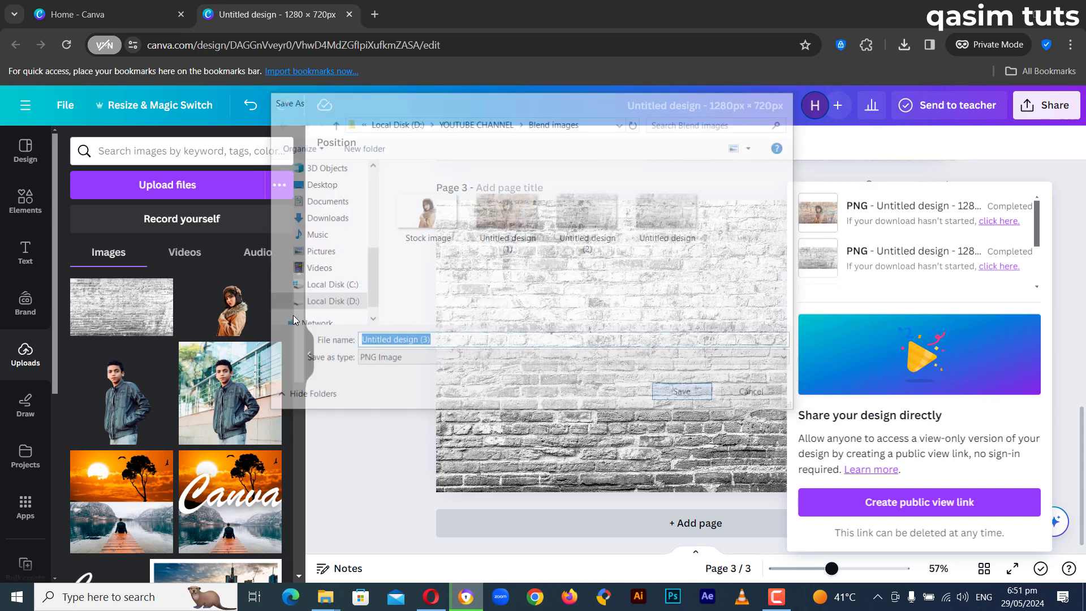
Add a blank page 4 and upload Untitled design (3).png to the image library.
click(459, 522)
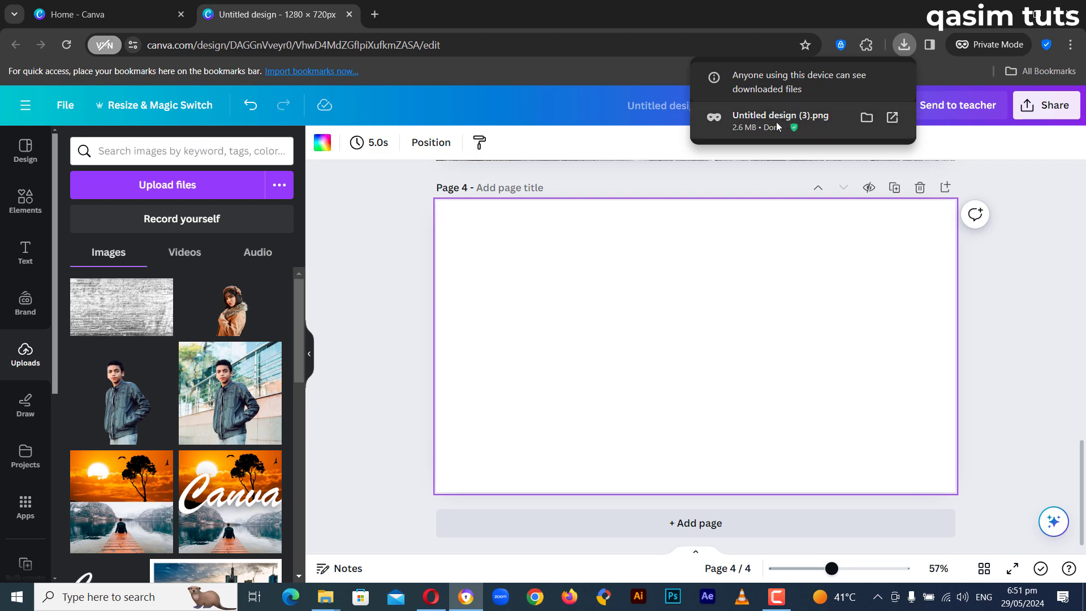
drag(777, 125, 158, 353)
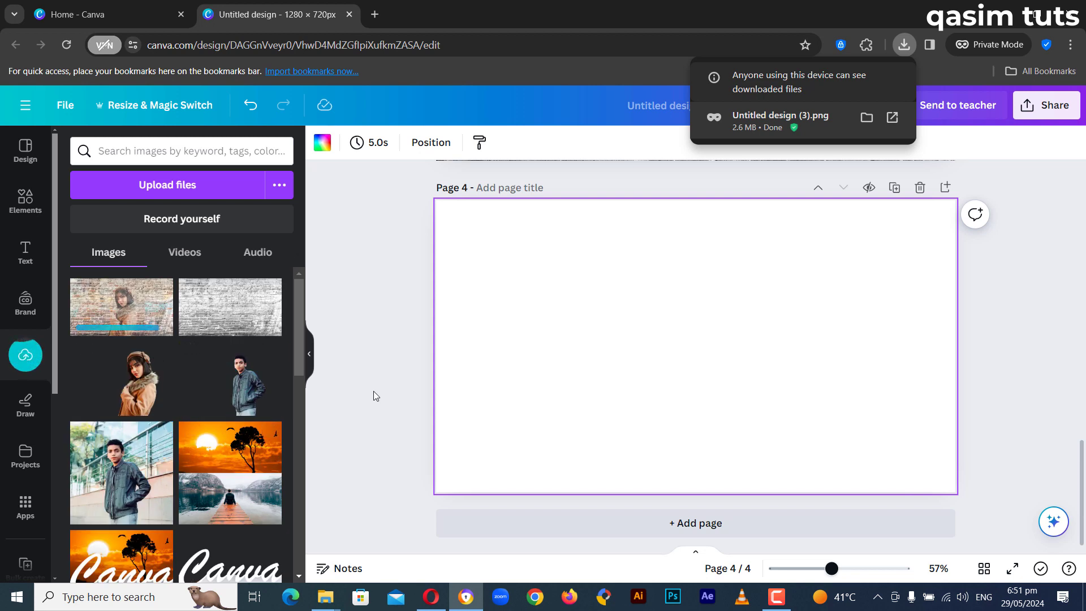
Place the uploaded blended image on page 4 and enlarge it to 1,280 × 720 so it fills the page.
click(168, 331)
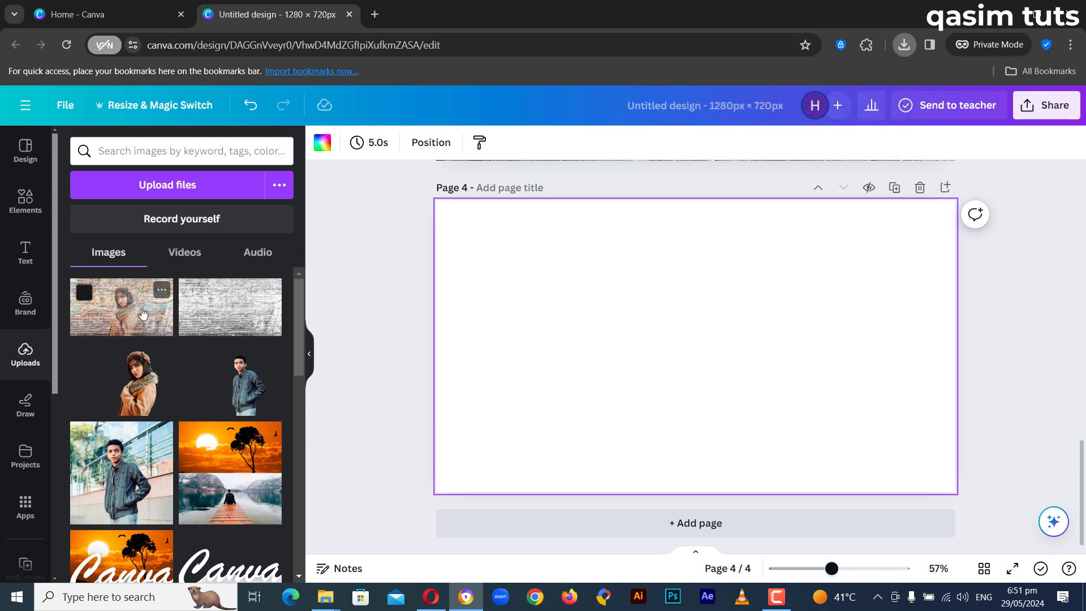
drag(513, 246, 435, 200)
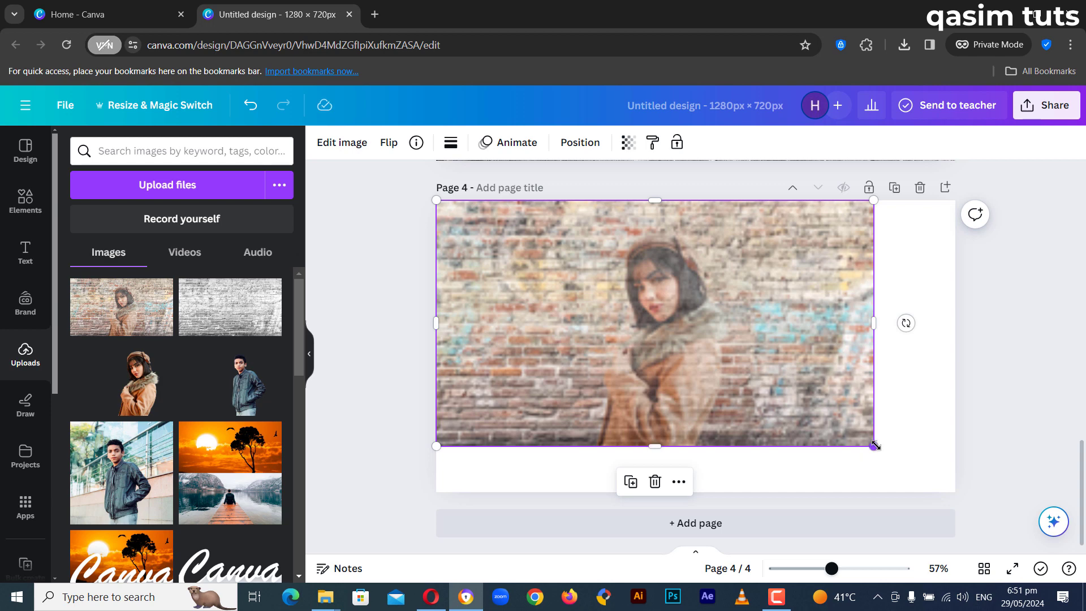
drag(873, 446, 953, 492)
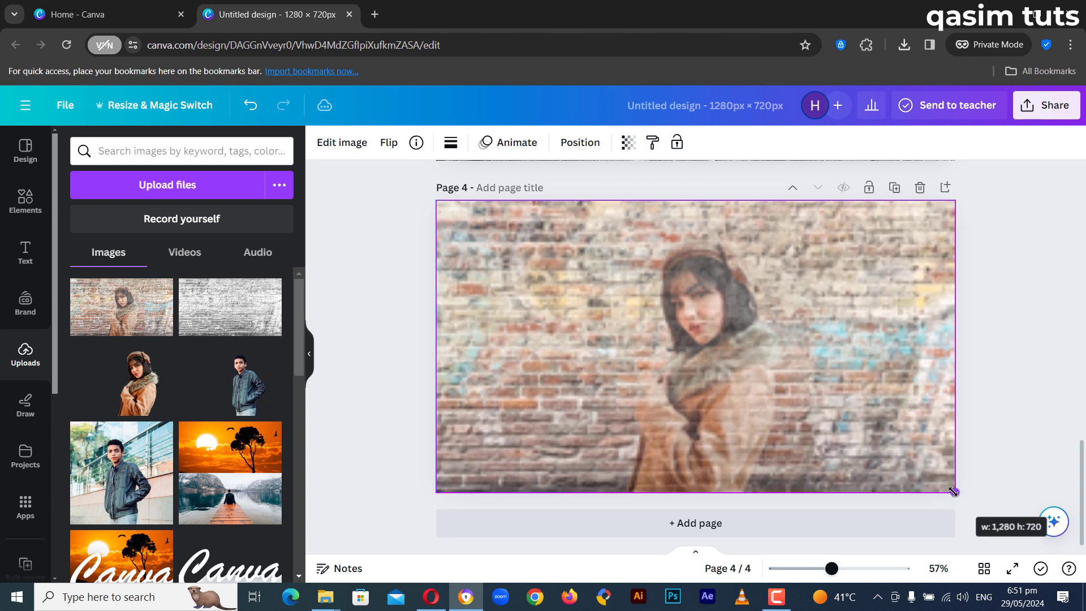
click(1008, 415)
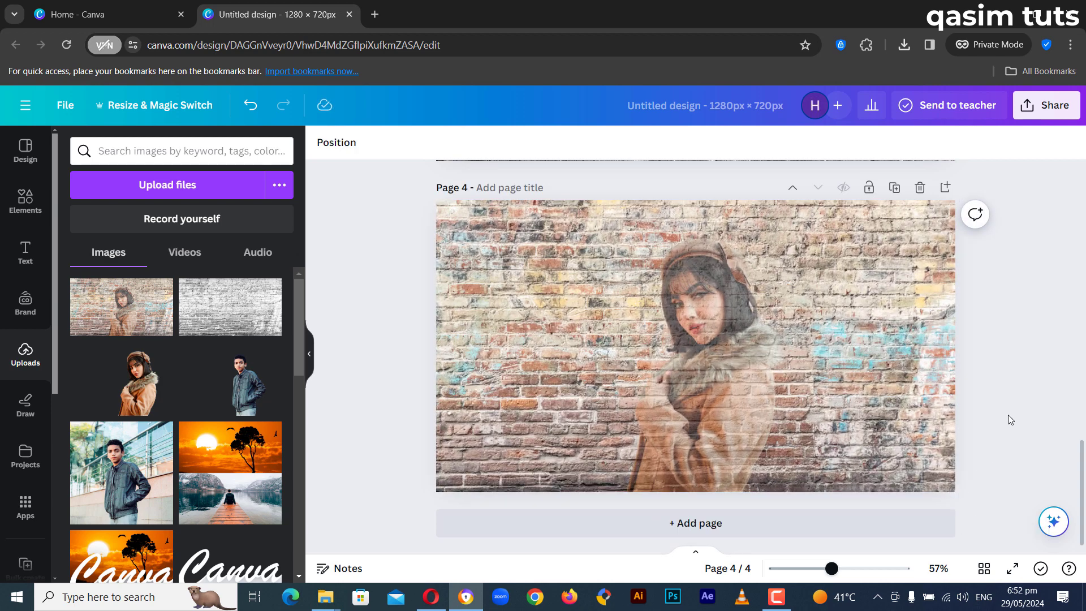
Adjust the light settings of the blended image on page 4, with contrast at 50 and brightness at -19.
click(544, 239)
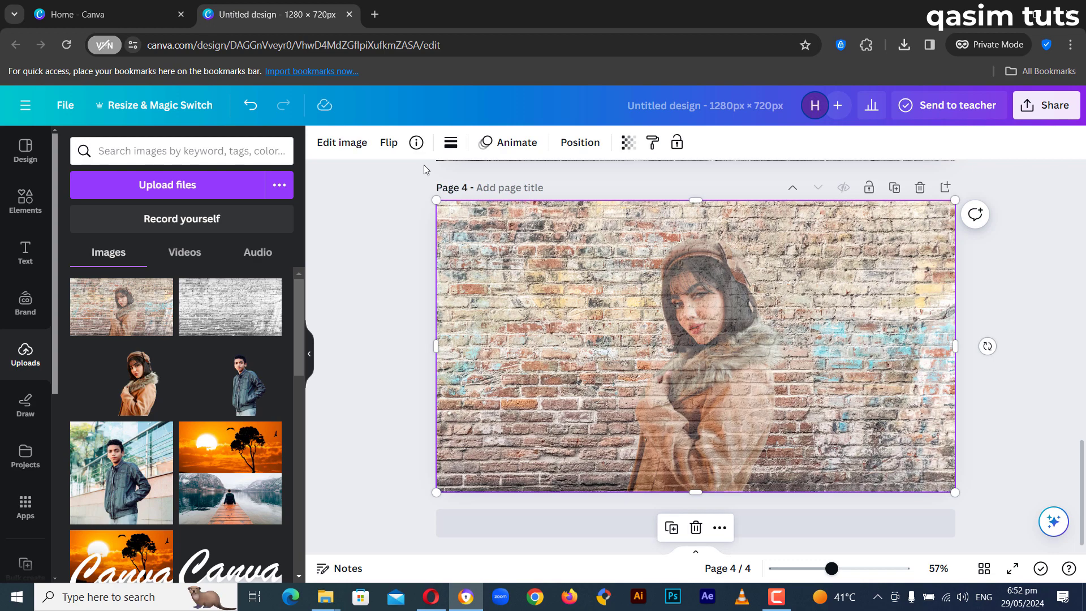
click(341, 142)
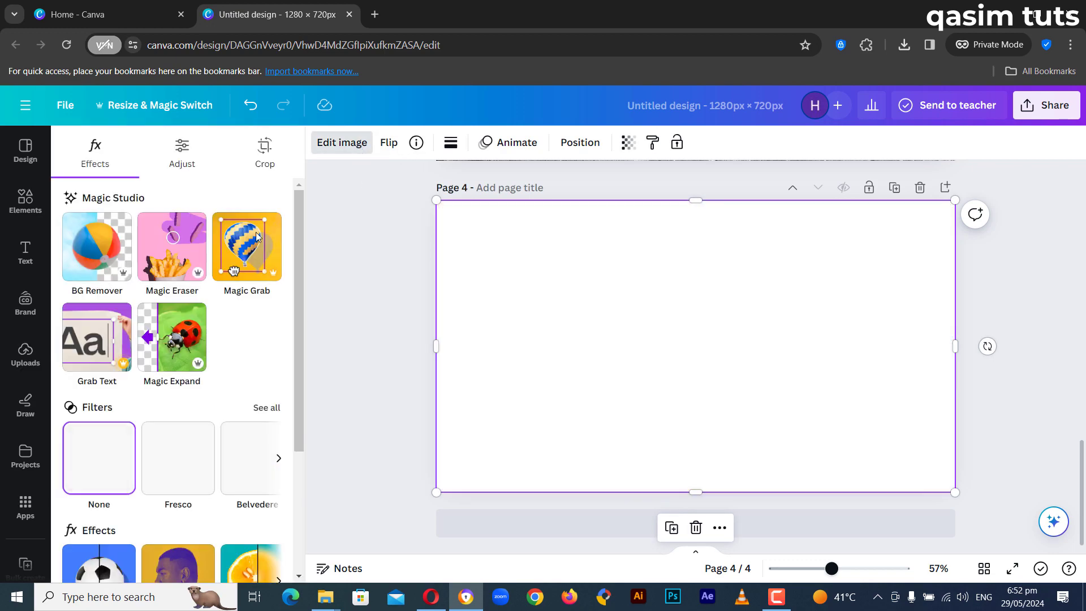
click(182, 153)
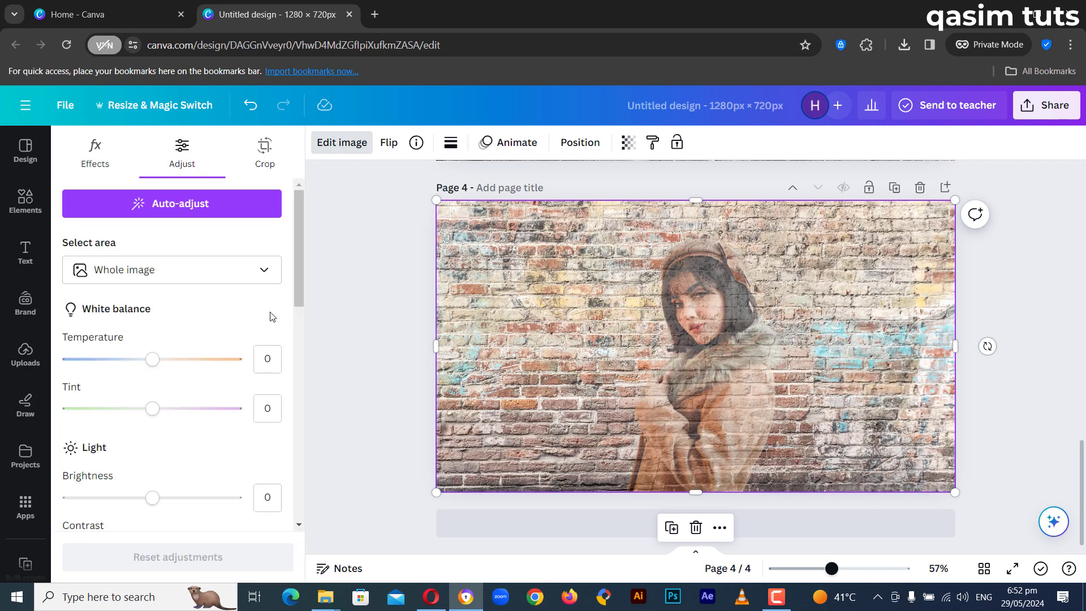
scroll(273, 317, down, 4)
click(150, 337)
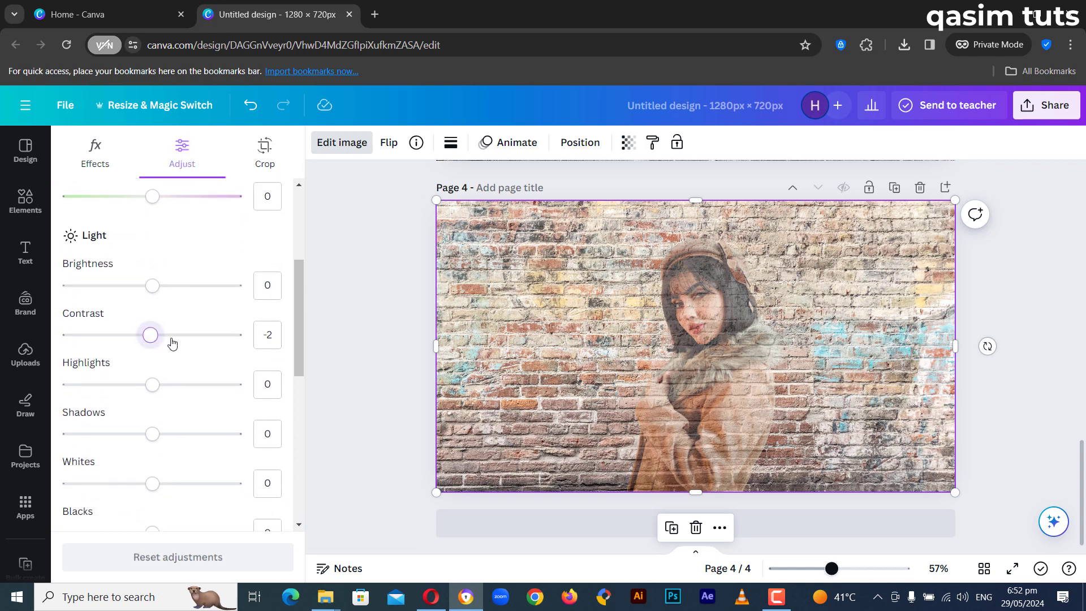
drag(173, 344, 198, 342)
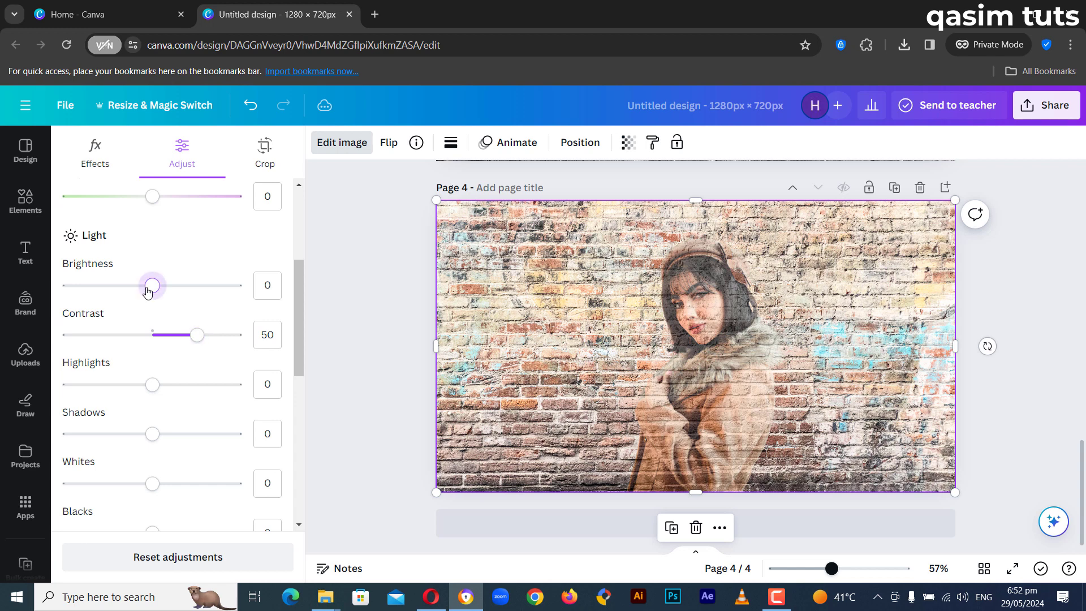
drag(148, 286, 137, 290)
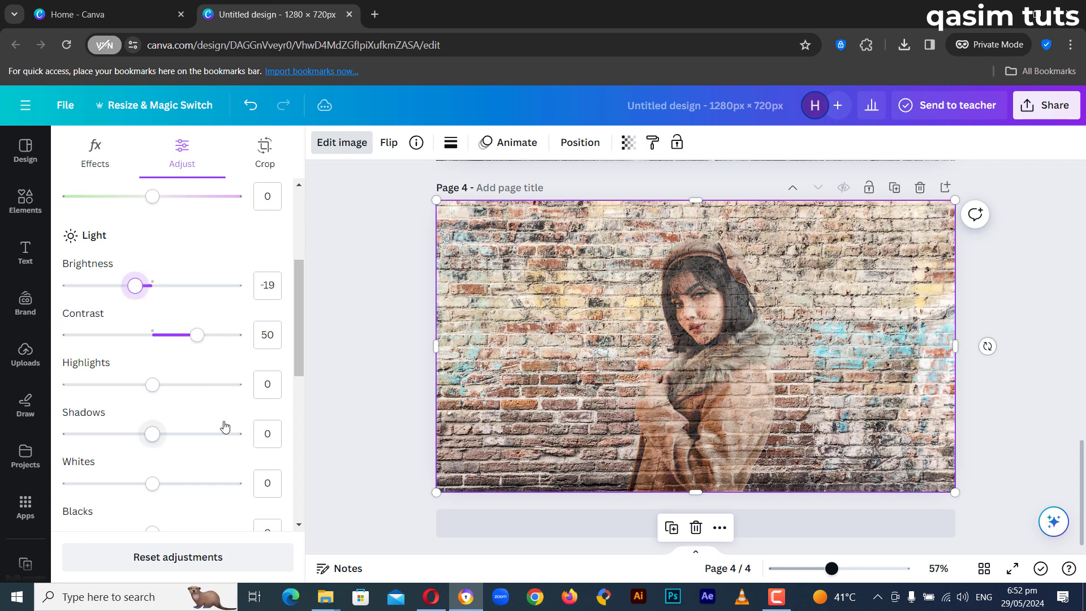
Set the page 4 image's saturation to 50, raise its contrast to 65, and finish editing the image.
scroll(223, 426, down, 4)
drag(153, 459, 200, 461)
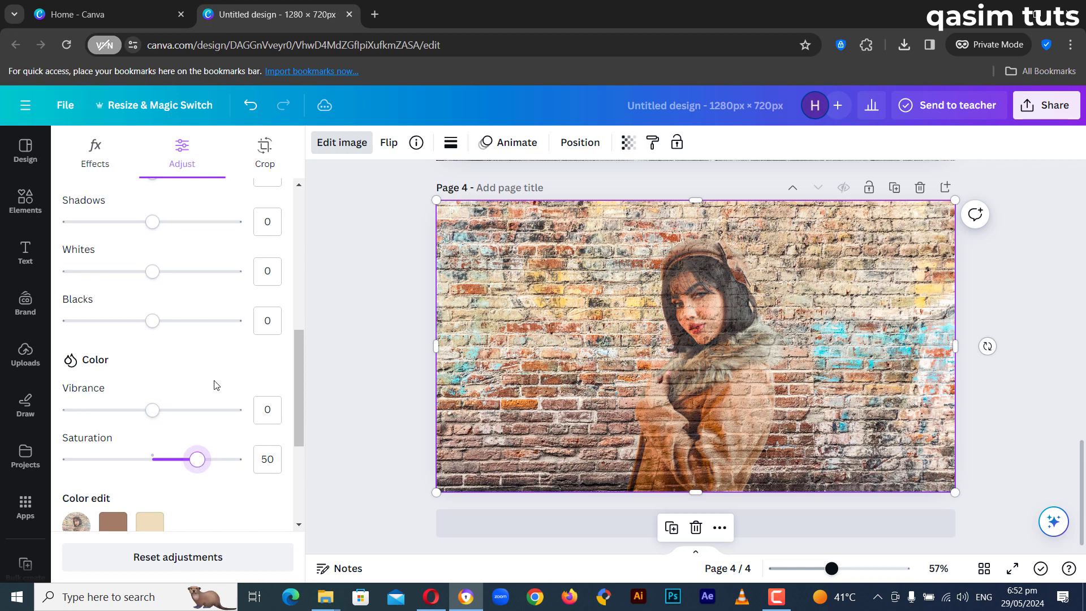
scroll(216, 385, up, 4)
drag(201, 341, 212, 347)
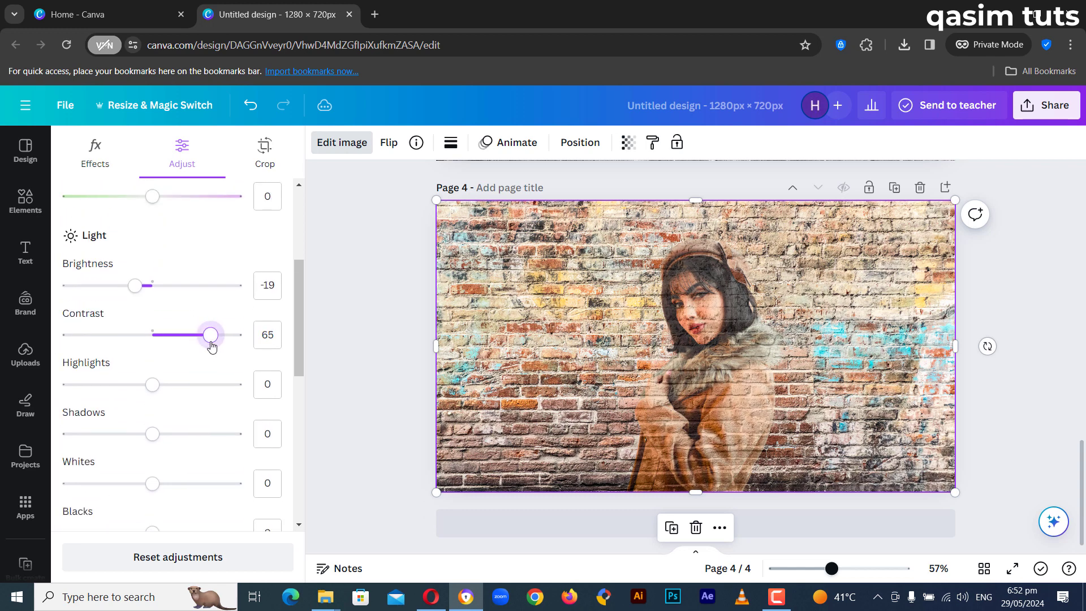
click(374, 344)
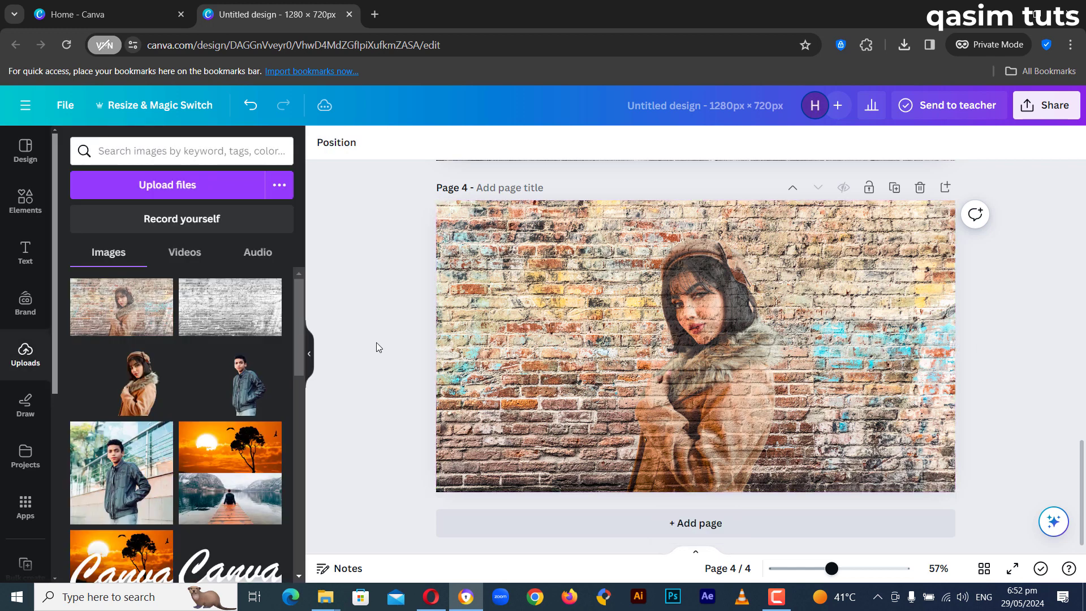